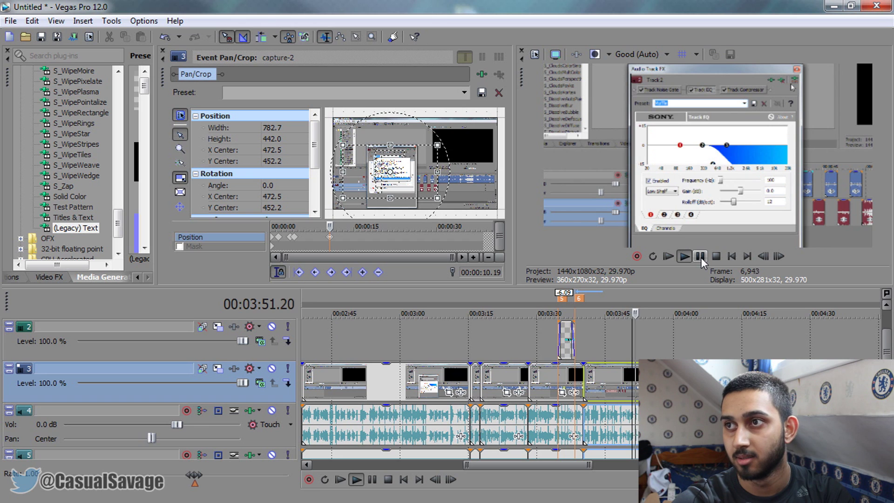
Pause the preview and restore the capture-2 event's pan/crop to the full 1,360 x 768 frame at keyframe time 00:00:12.24
click(700, 256)
click(700, 256)
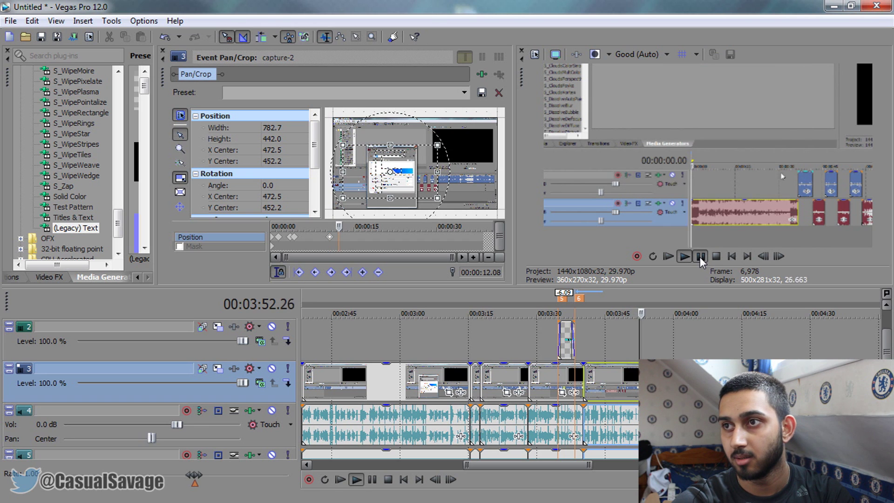
right_click(423, 177)
click(436, 184)
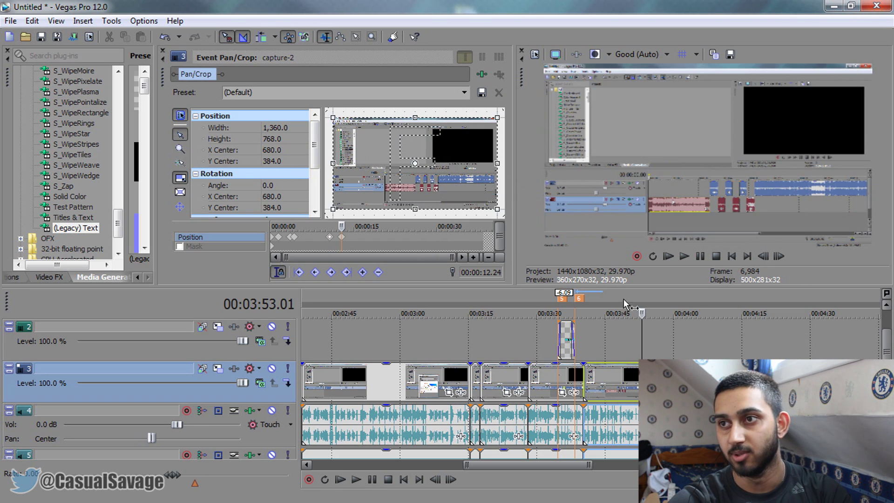
Play through the capture footage that follows the zoomed section and split it at the playhead
click(616, 387)
click(584, 375)
key(space)
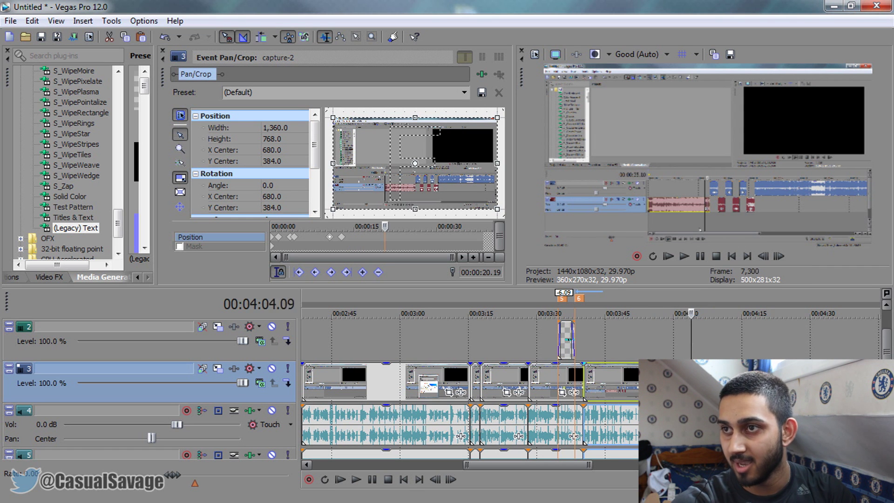
key(s)
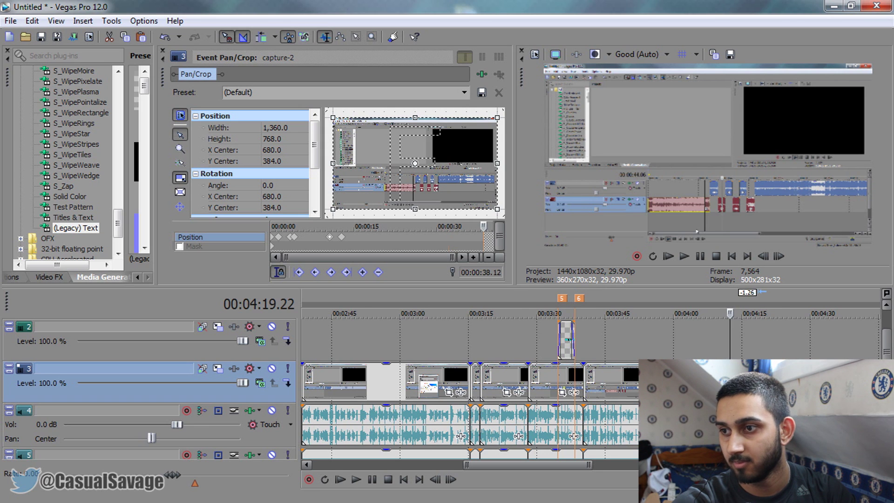
Trim the start edge of the grouped capture events at about 4:30 flush against the preceding clip
scroll(573, 399, up, 3)
scroll(564, 436, down, 1)
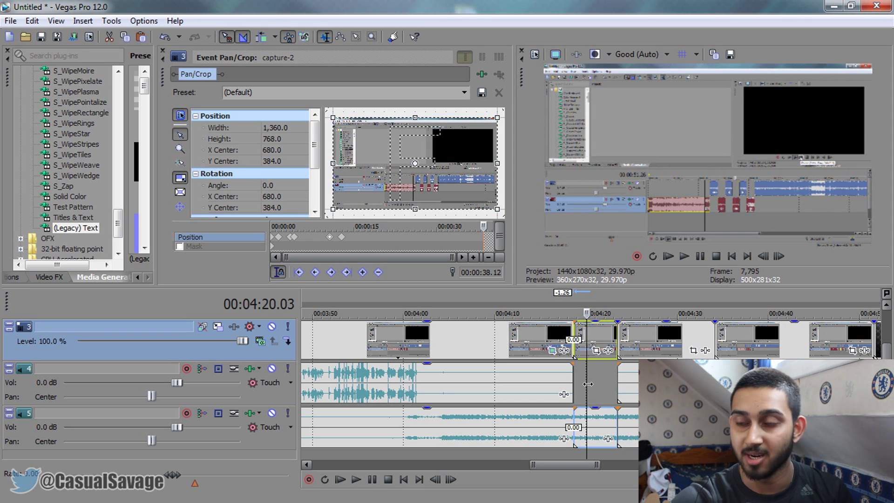
scroll(589, 381, down, 2)
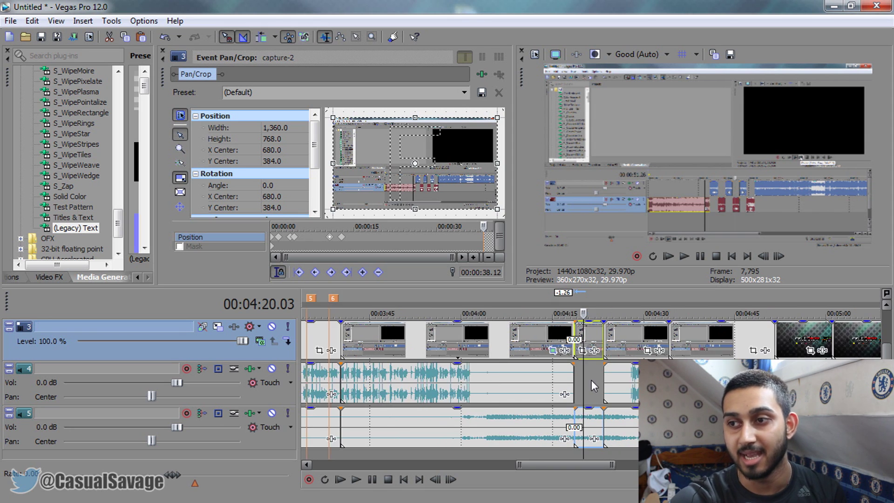
scroll(620, 388, down, 2)
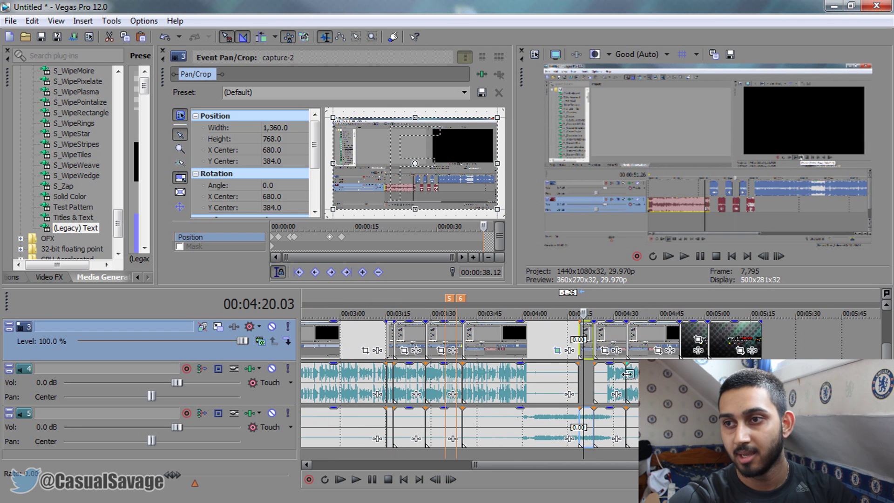
click(628, 373)
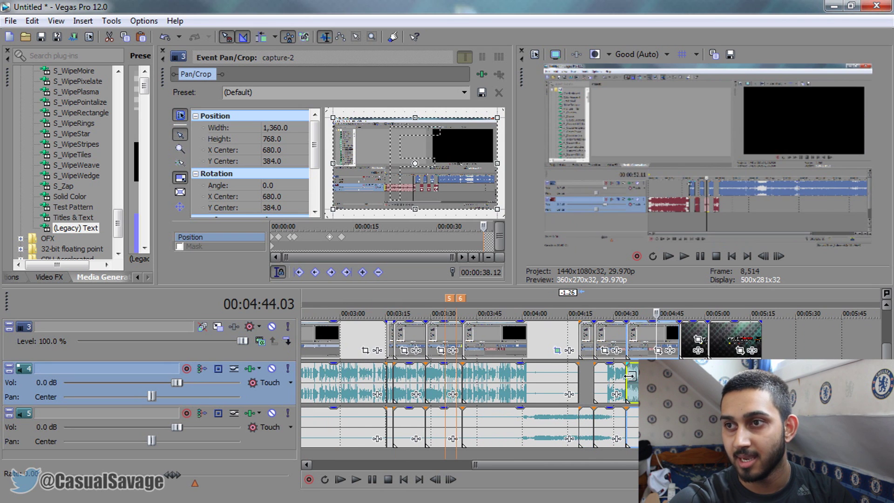
drag(624, 382, 626, 381)
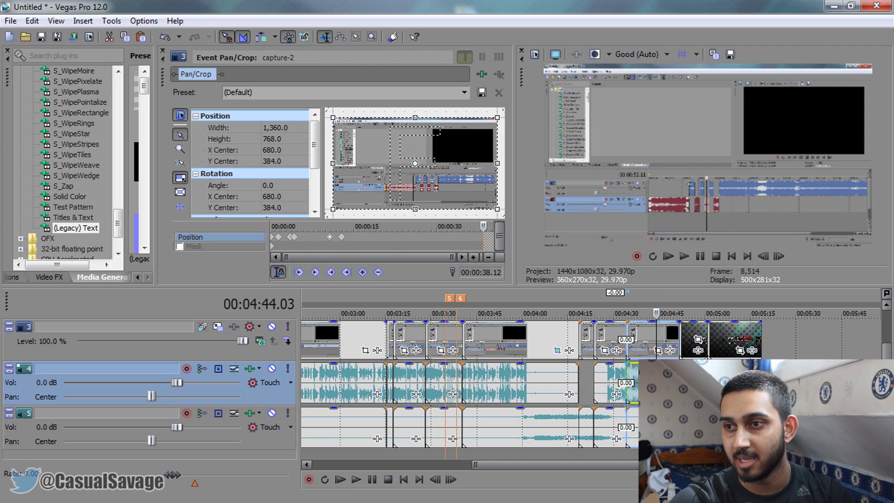
Examine the closing logo section near 4:55 and the logo clip at about 20 seconds near the project's start
drag(667, 313, 696, 312)
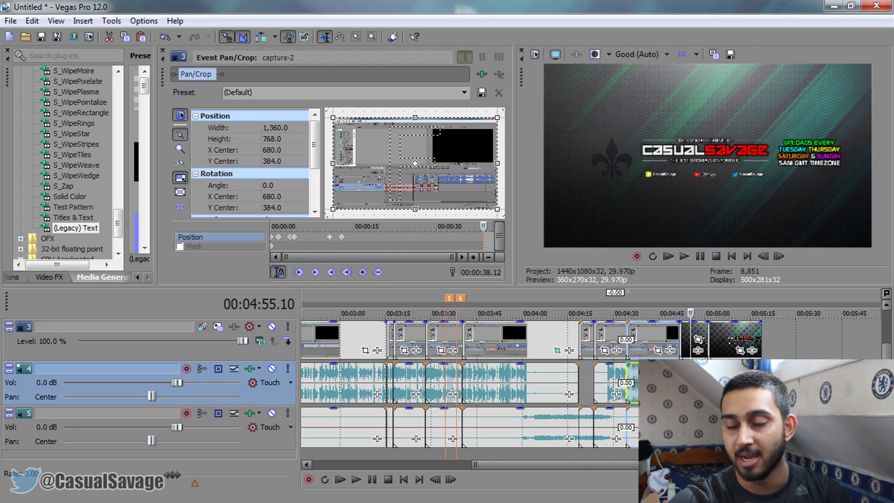
scroll(540, 382, down, 4)
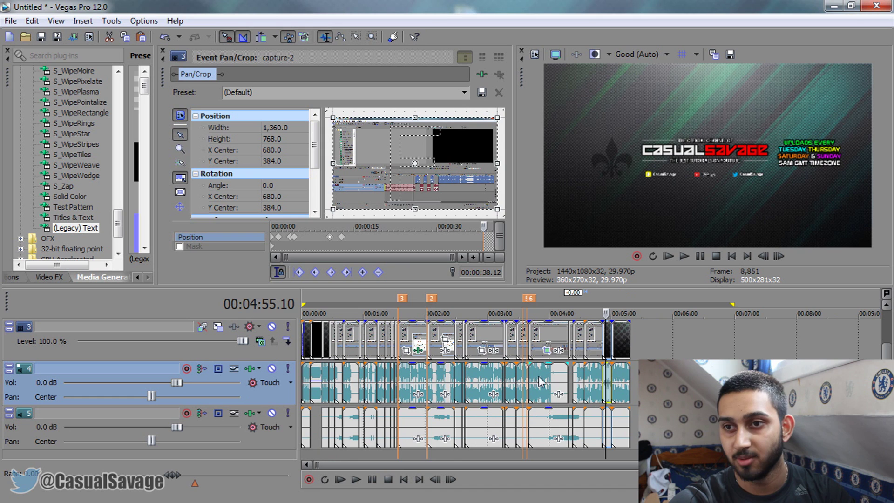
click(333, 387)
scroll(496, 379, up, 3)
scroll(539, 388, up, 5)
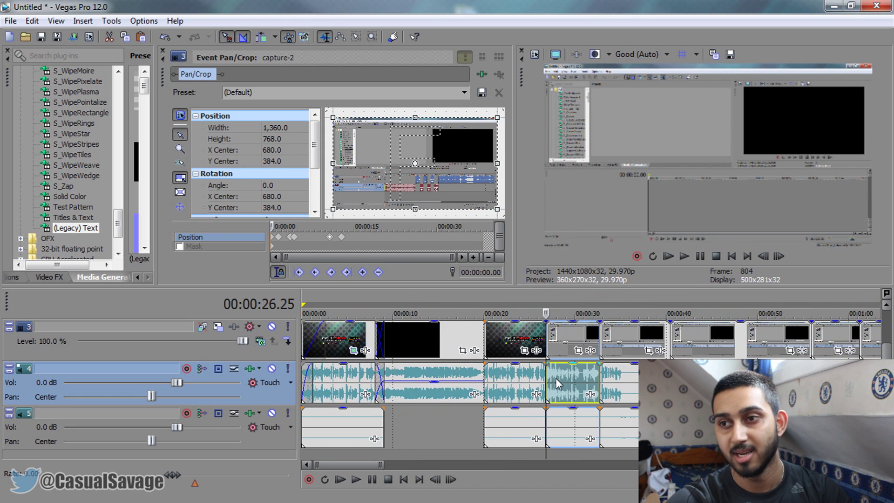
click(537, 389)
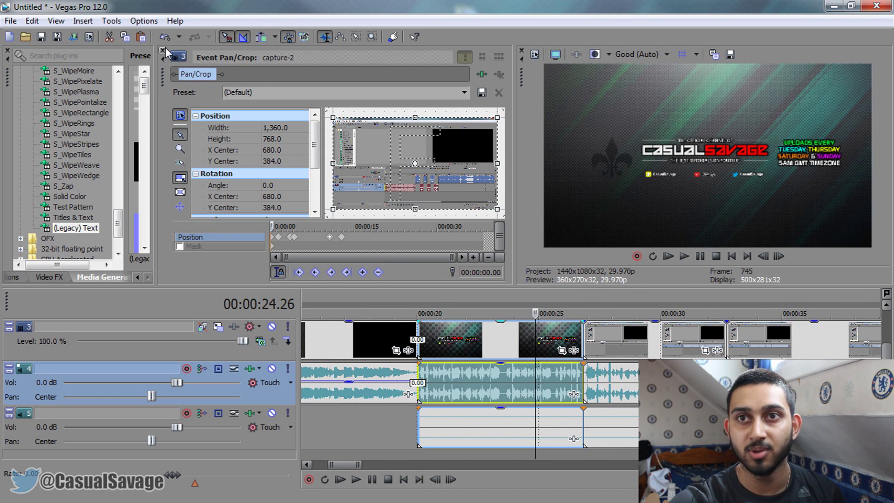
Close the pan/crop settings and apply the default S_Swish3D transition to the cut between the opening logo clip and the first capture clip
click(163, 50)
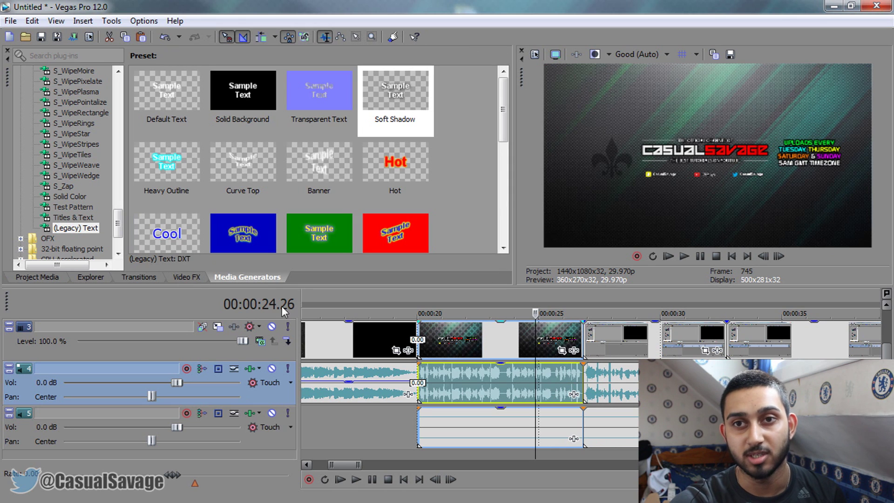
click(143, 277)
drag(150, 93, 154, 155)
click(78, 240)
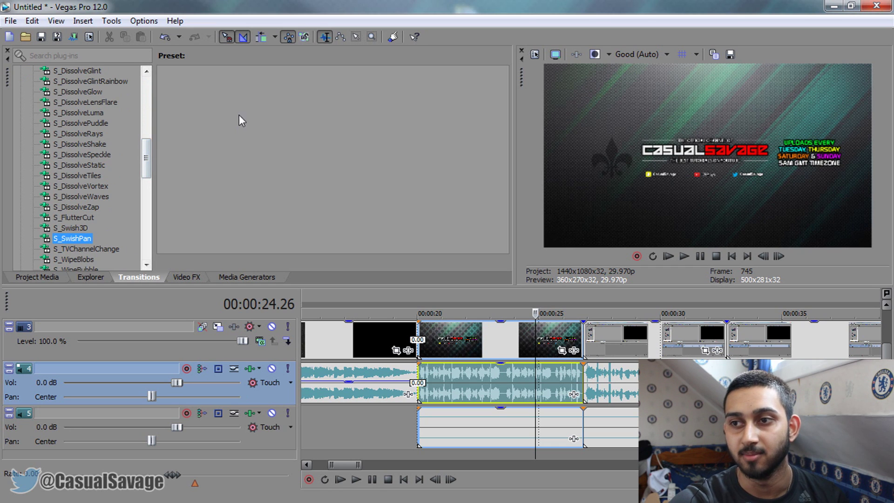
click(79, 228)
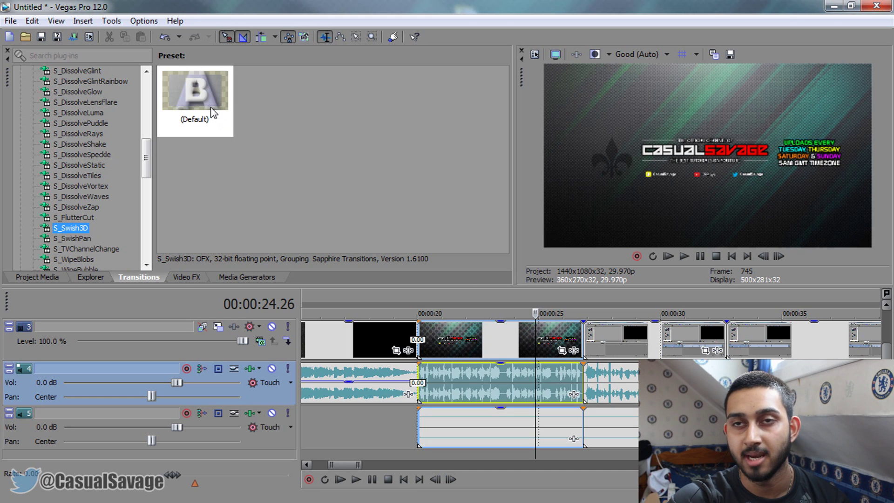
drag(200, 96, 585, 326)
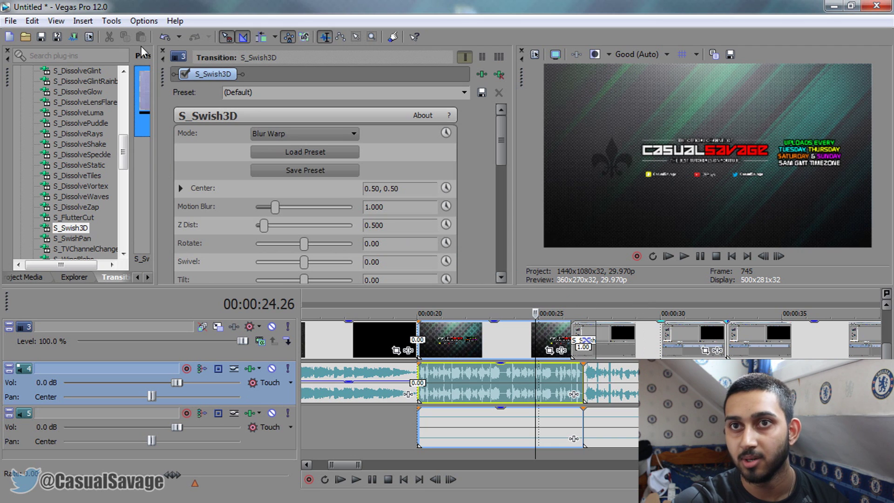
Try the default S_Swish3D transition at the start of the closing logo clip near 4:51, and undo it
click(695, 341)
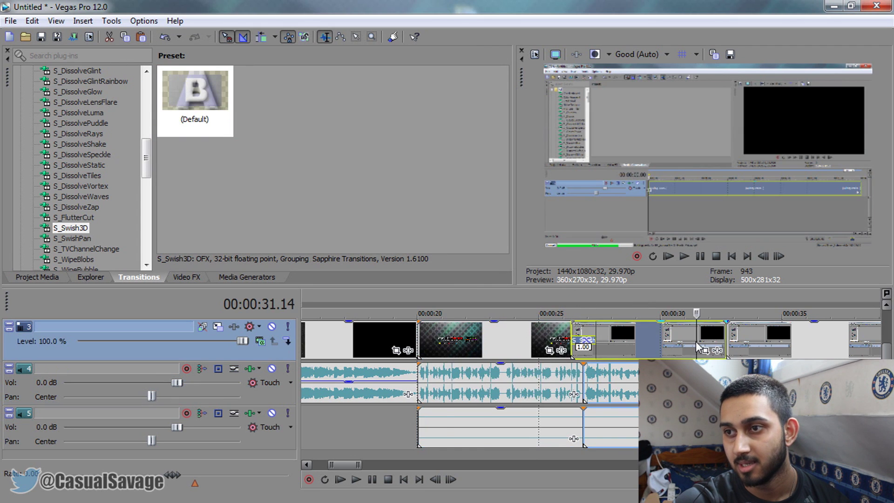
scroll(696, 341, down, 8)
scroll(656, 344, down, 3)
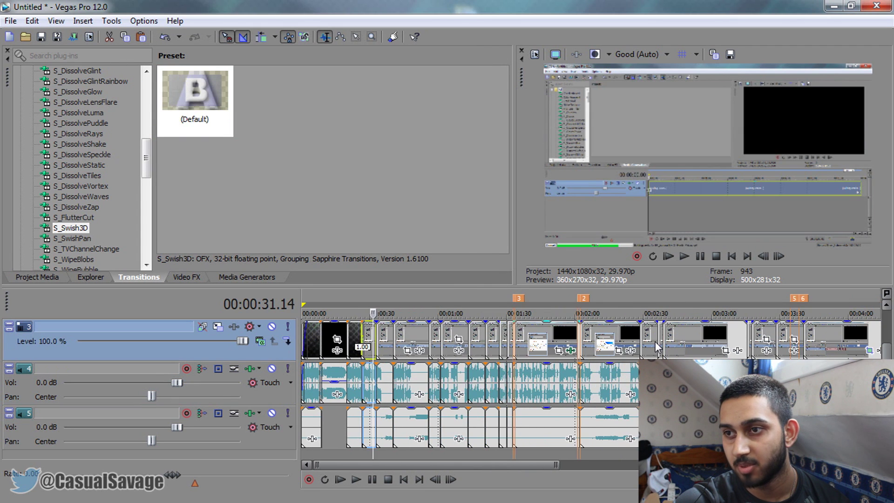
click(747, 337)
scroll(698, 340, up, 10)
click(657, 343)
drag(195, 101, 584, 322)
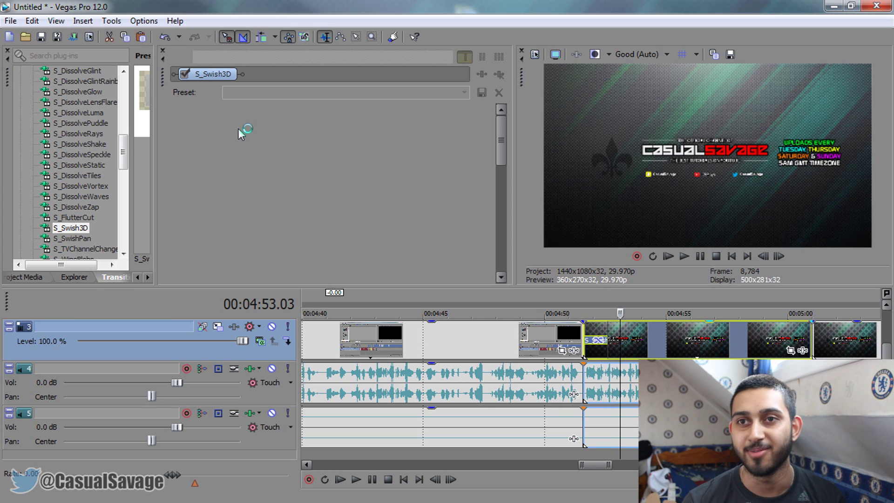
key(ctrl+z)
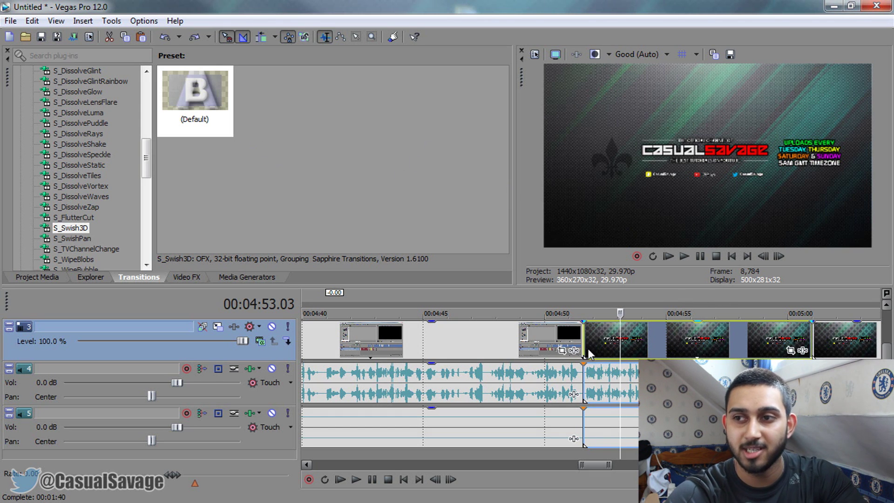
Try again to place the default S_Swish3D transition on the cut between the last capture clip and the closing logo clip
drag(196, 100, 586, 325)
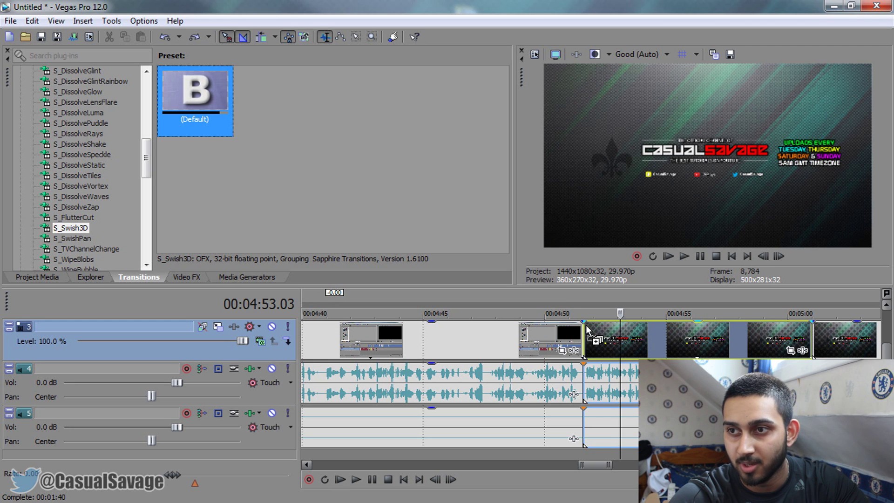
drag(583, 322, 583, 322)
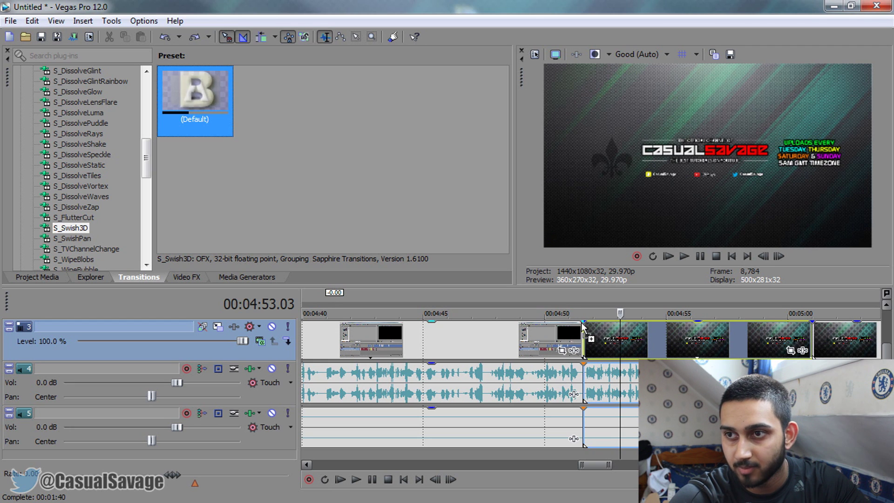
click(626, 340)
click(228, 126)
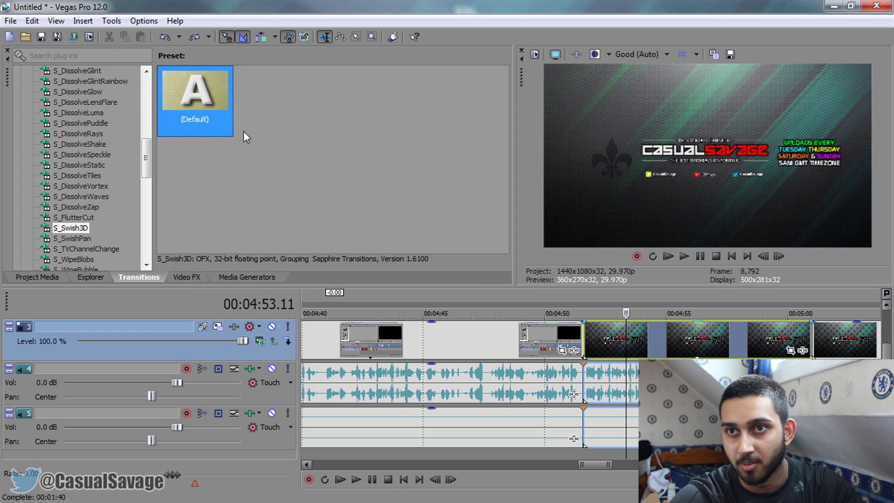
drag(621, 329, 675, 350)
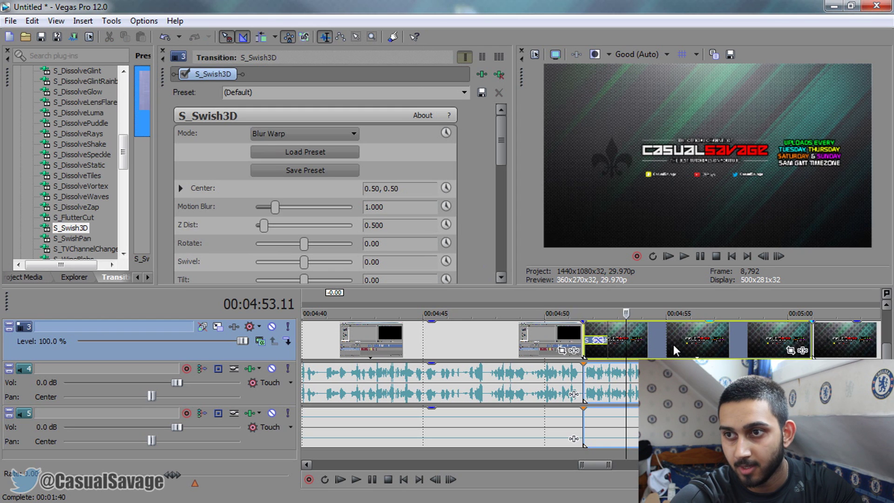
click(163, 50)
click(625, 344)
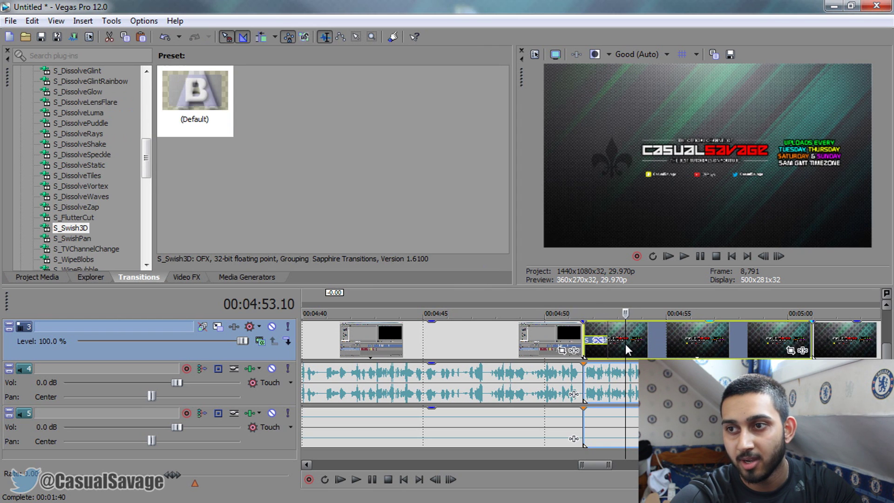
Split the last capture clip and its audio at about 4:51, shortly before the closing logo clip
click(574, 341)
scroll(609, 344, up, 4)
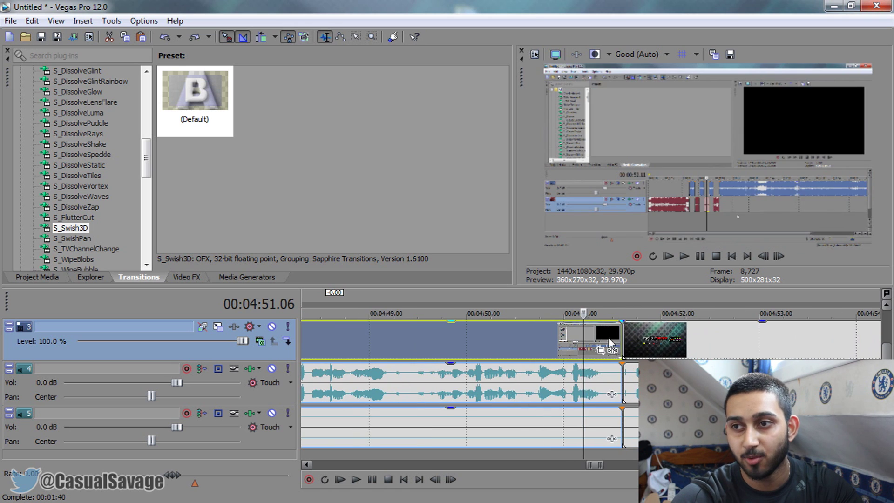
click(583, 333)
click(593, 335)
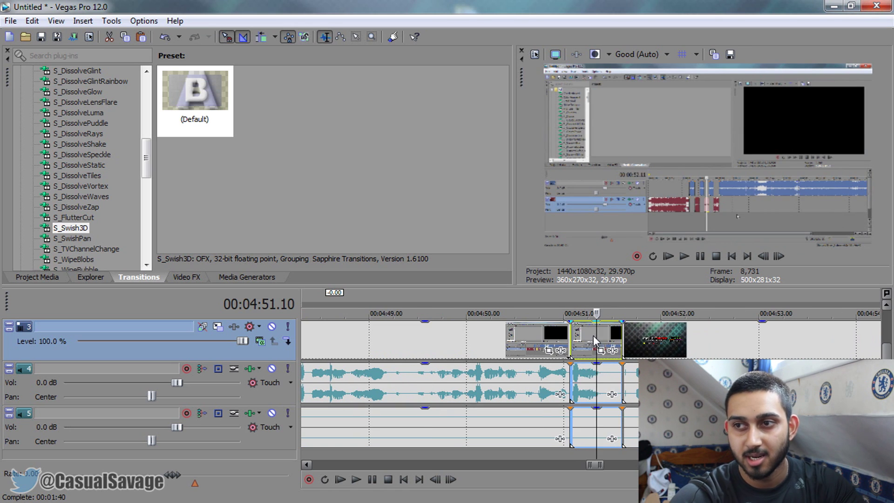
Extend the short capture piece 1.00 second over the closing logo clip and apply the default S_Swish3D transition to the resulting crossfade
drag(618, 334, 715, 333)
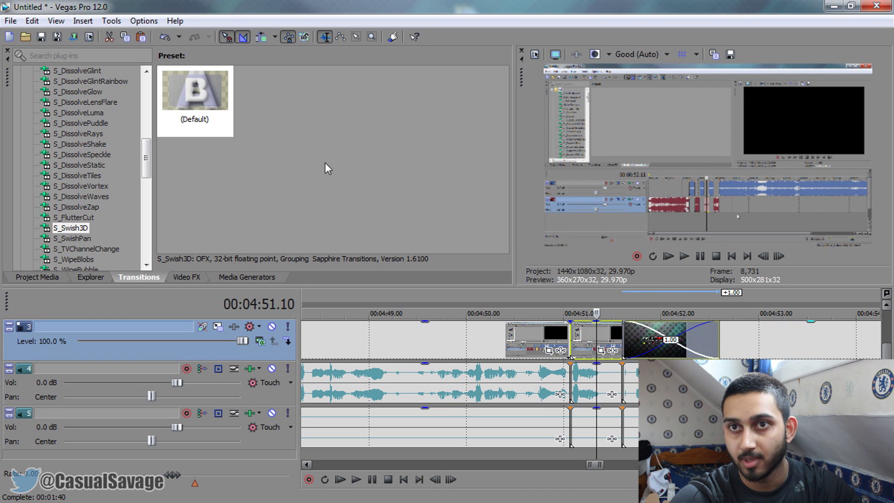
drag(219, 125, 660, 350)
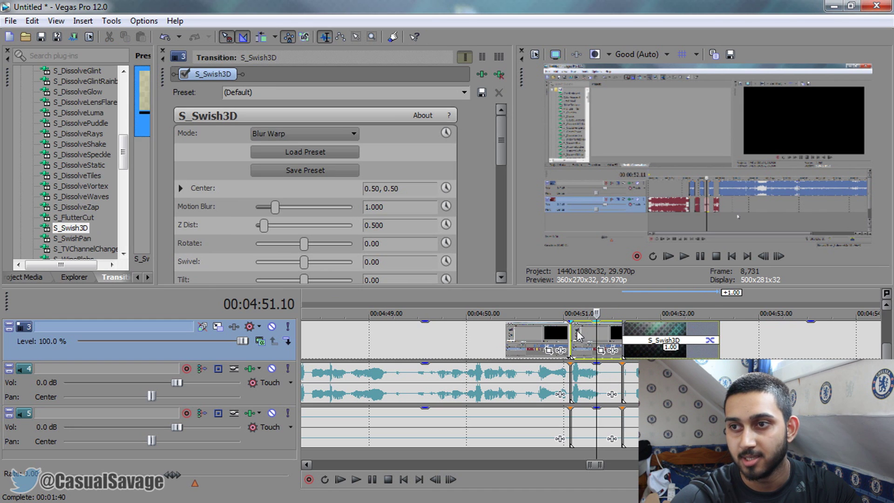
click(577, 334)
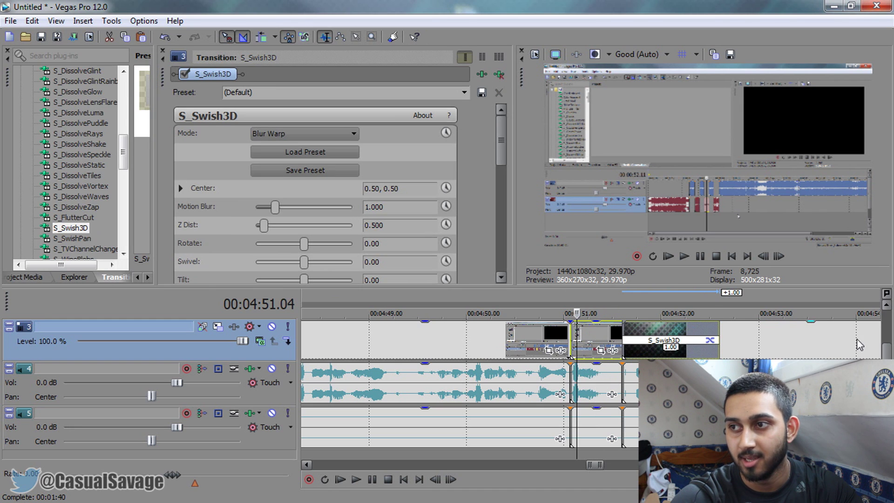
click(596, 389)
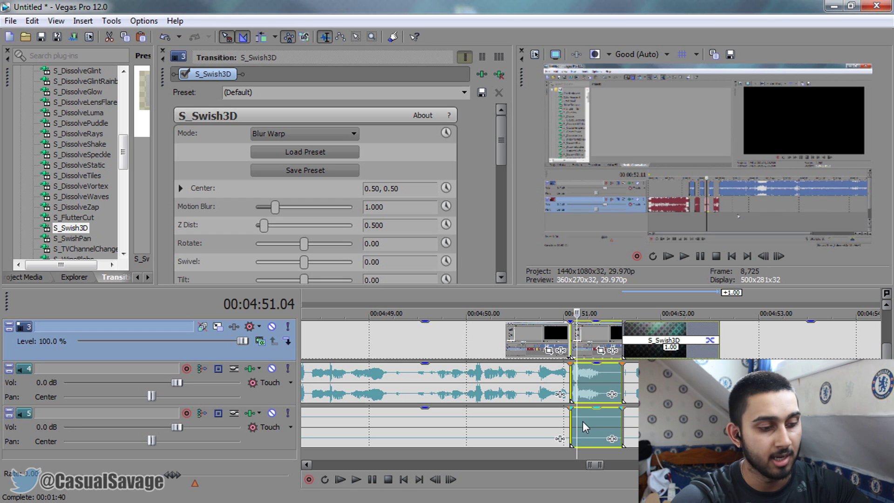
Preview the S_Swish3D transition into the closing logo clip from about 4:50, and pause playback past it
scroll(598, 389, down, 3)
click(546, 382)
key(space)
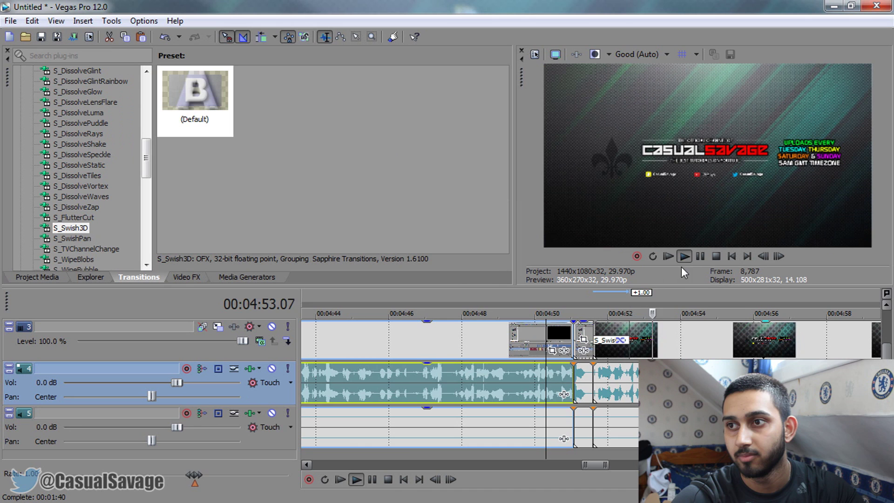
click(699, 254)
Apply the CS OUTRO pan/crop preset at the end of the last closing logo clip piece, about 5:18
scroll(722, 338, down, 5)
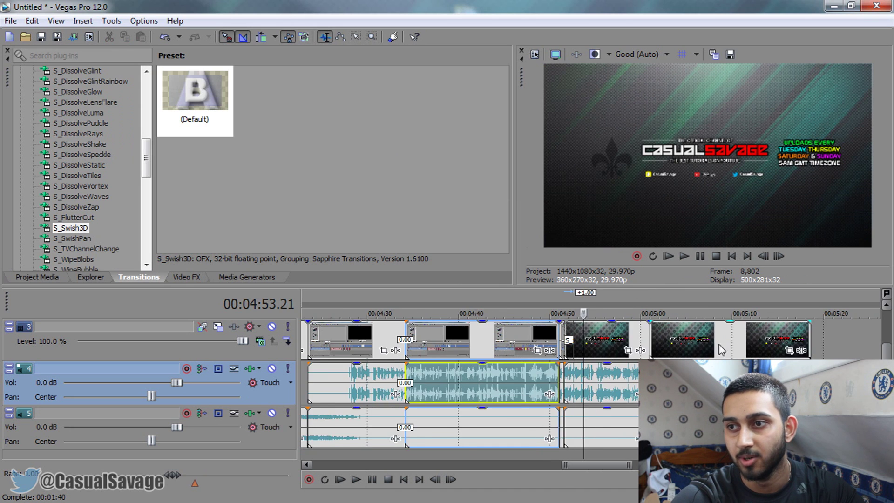
click(731, 336)
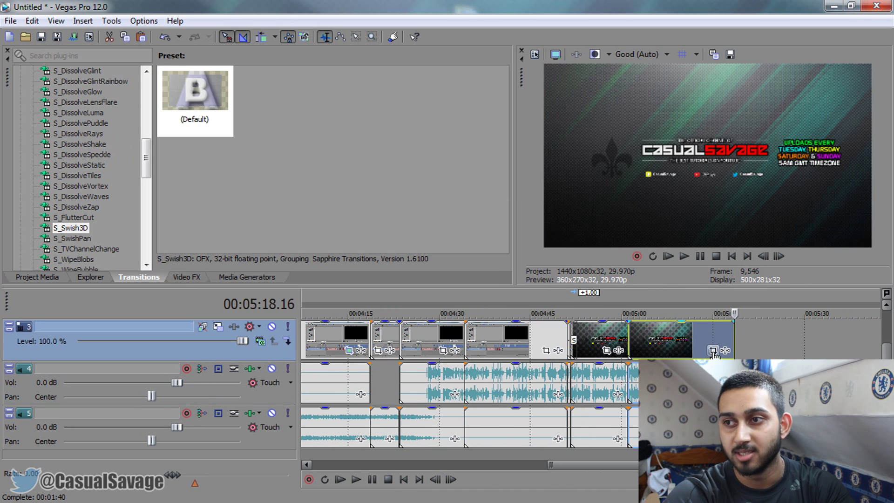
click(713, 350)
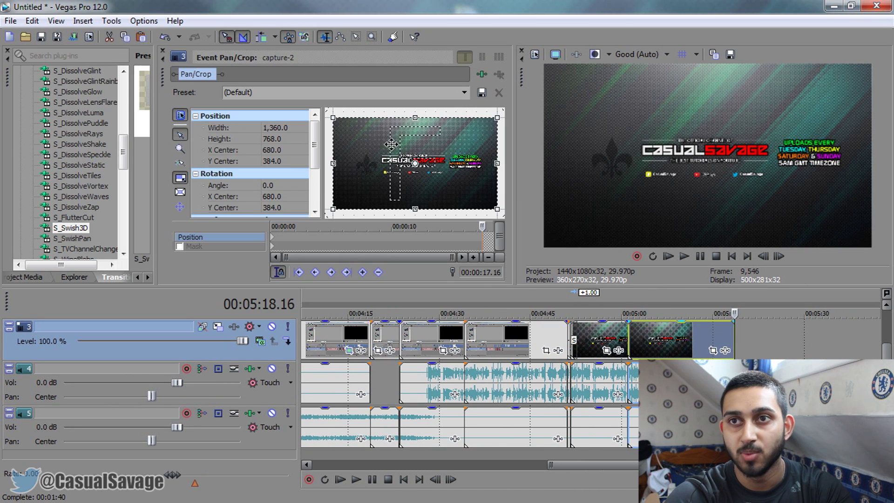
click(466, 93)
click(341, 206)
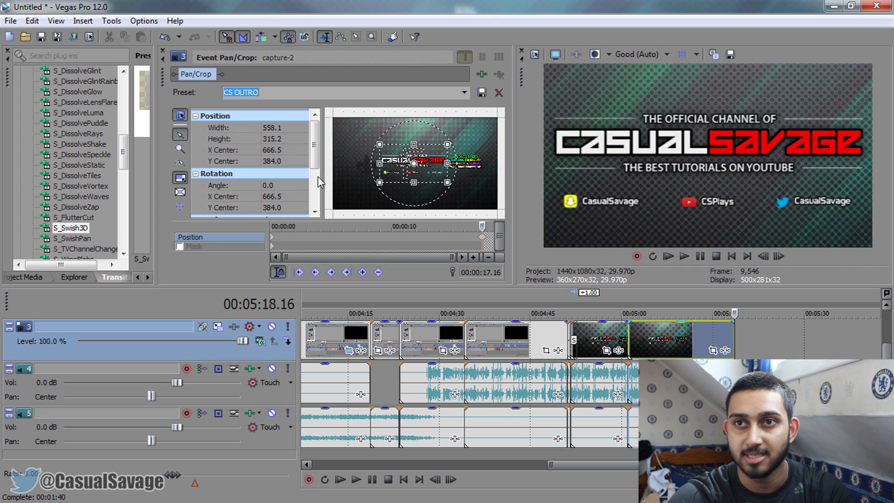
click(164, 51)
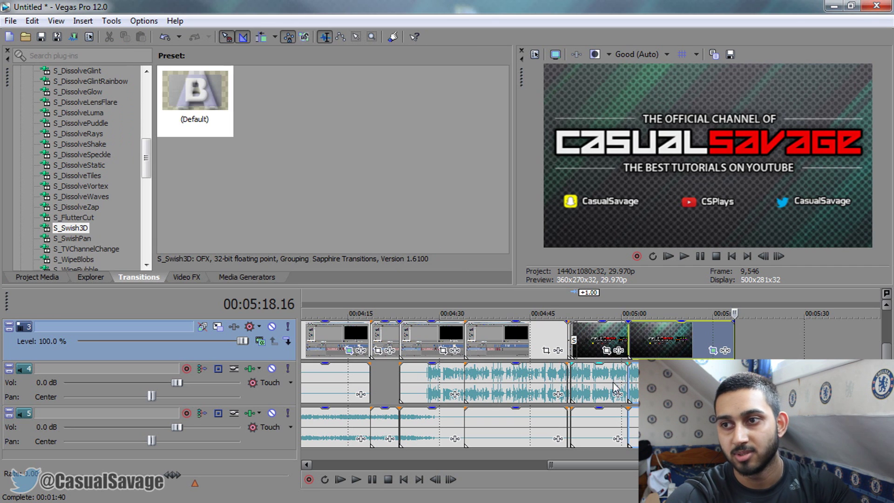
Preview the closing logo clip's zoom from about 5:00, and pause playback shortly after
click(628, 379)
key(space)
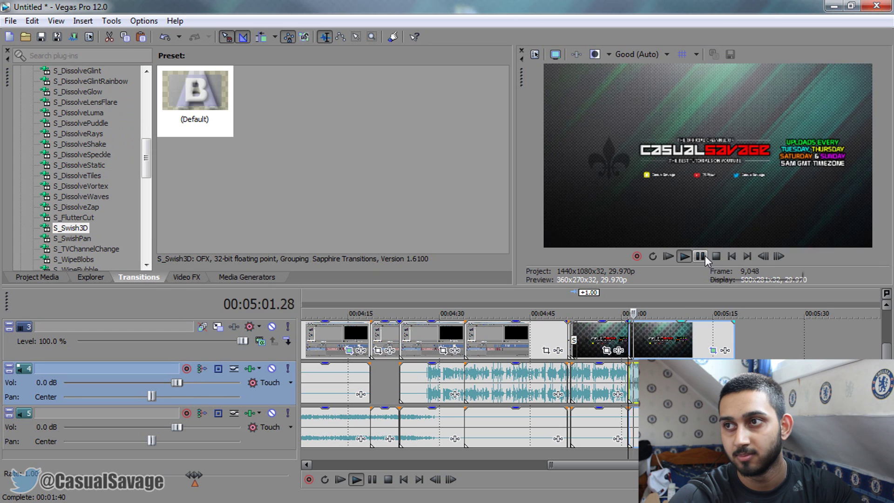
click(701, 257)
scroll(465, 381, down, 6)
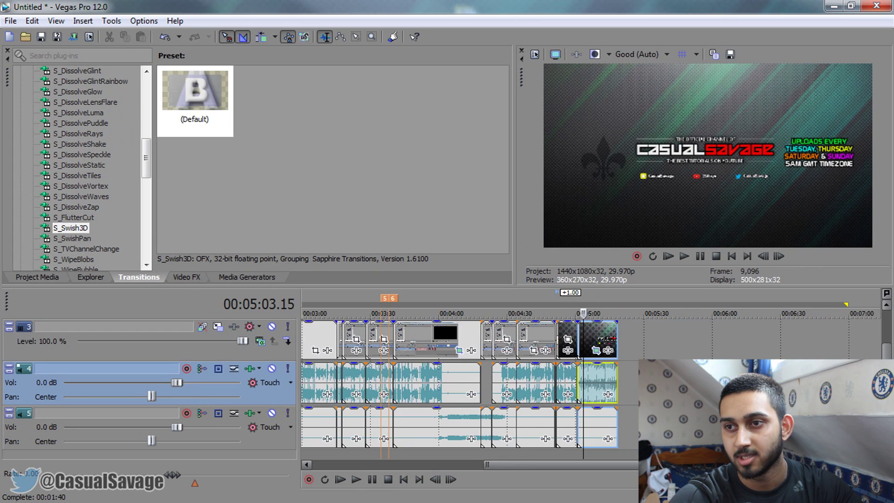
Insert a new video track above the main video track and return to the start of the project
click(333, 392)
scroll(336, 396, up, 3)
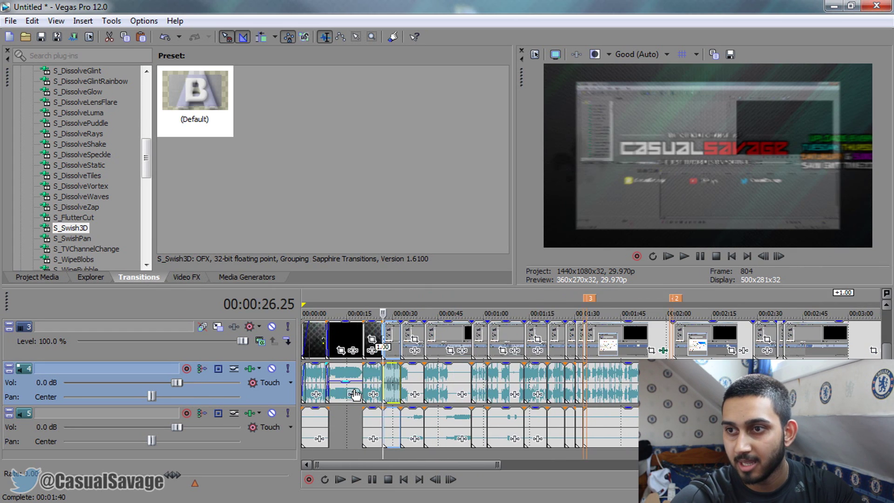
scroll(370, 390, down, 3)
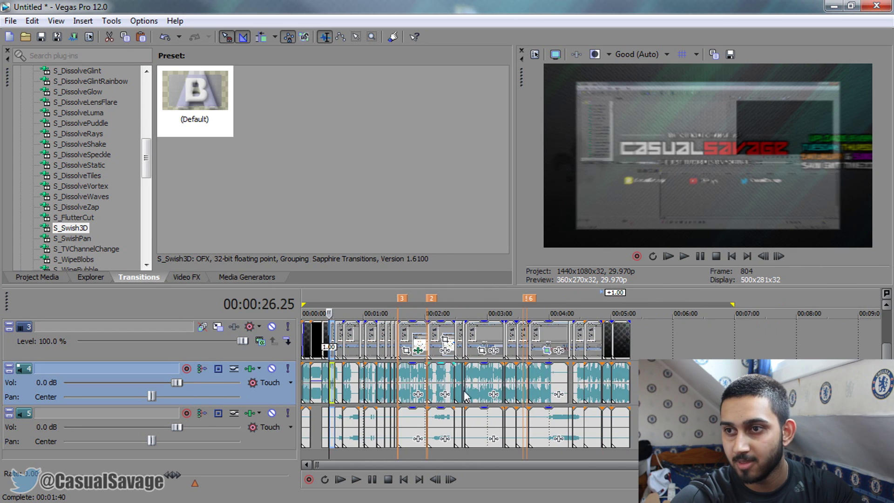
right_click(288, 357)
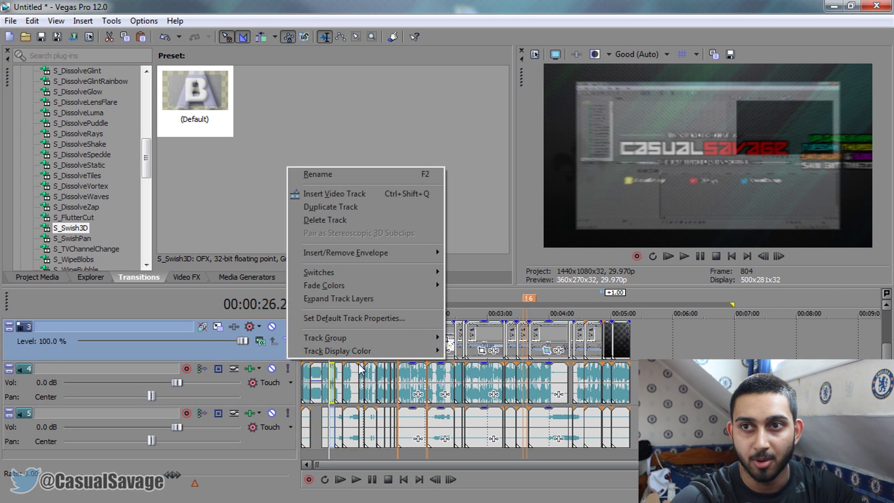
click(325, 194)
key(Home)
scroll(301, 348, up, 2)
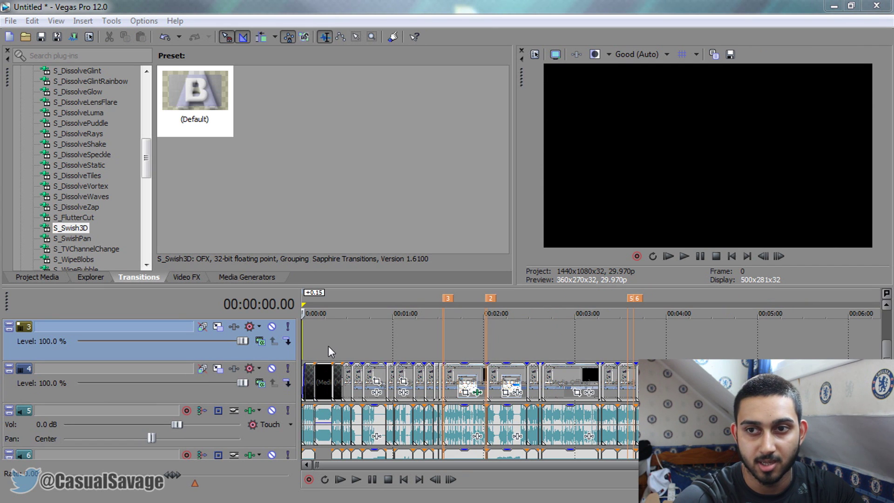
Place the Twitter watermark image on the new track from the start to about 5:18, and set its opacity to 50%
drag(306, 344, 307, 345)
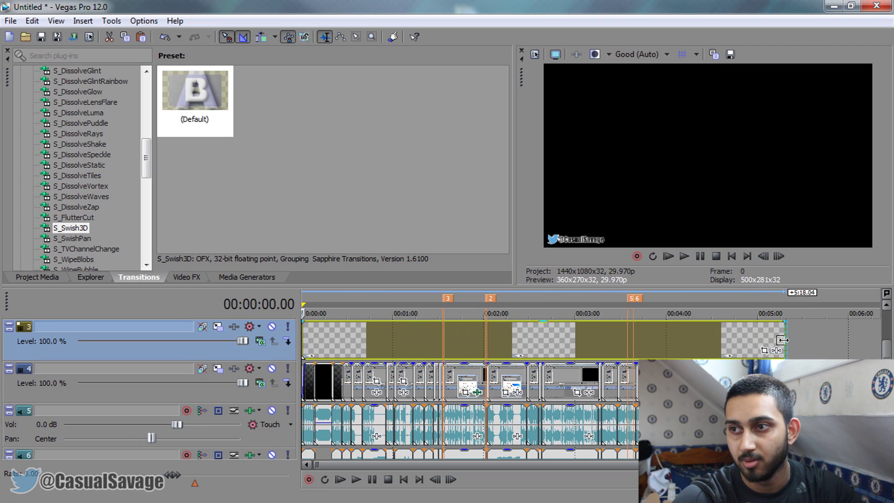
drag(546, 322, 549, 341)
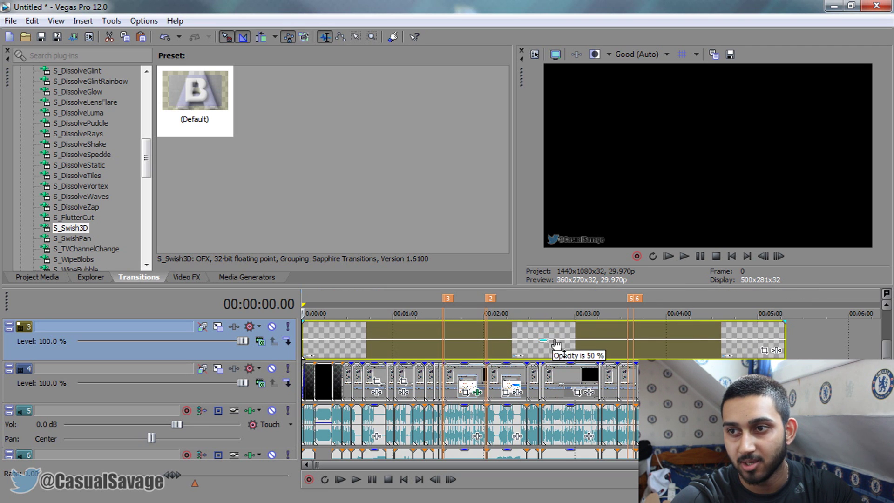
Check how the watermark looks over the footage at several points along the timeline
click(548, 325)
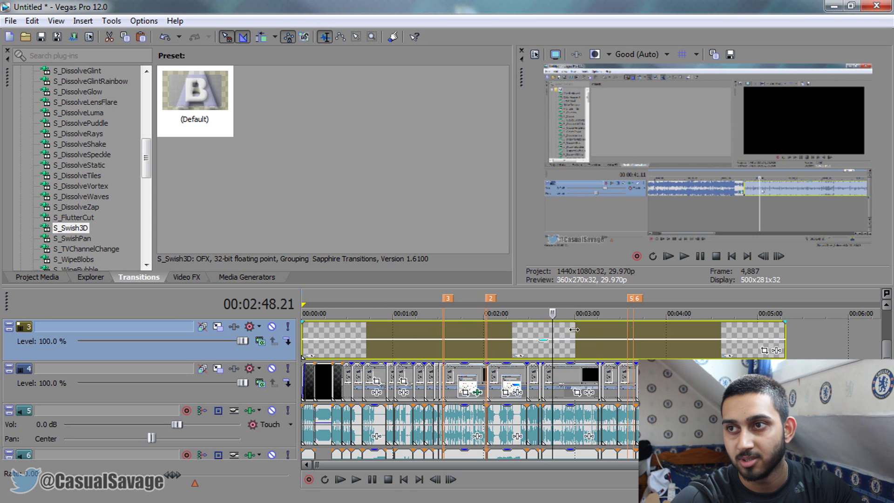
click(717, 337)
click(621, 340)
click(618, 340)
click(486, 340)
click(628, 344)
scroll(622, 354, up, 5)
click(608, 351)
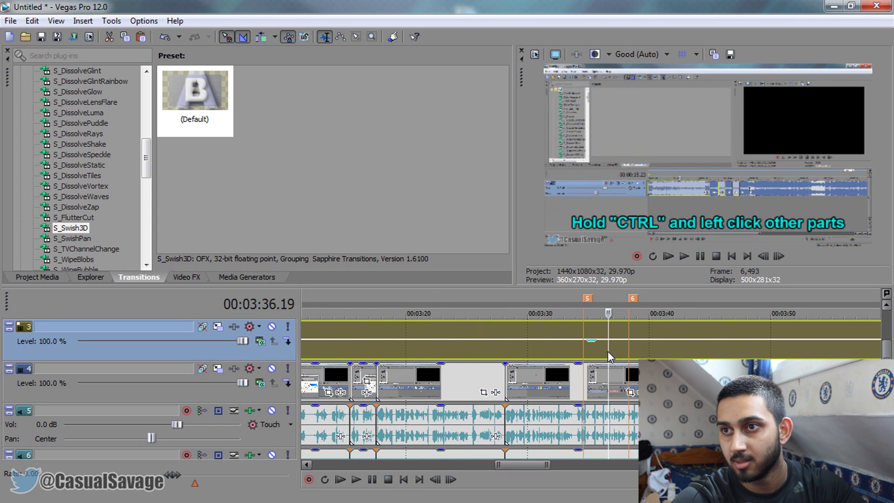
scroll(606, 352, down, 8)
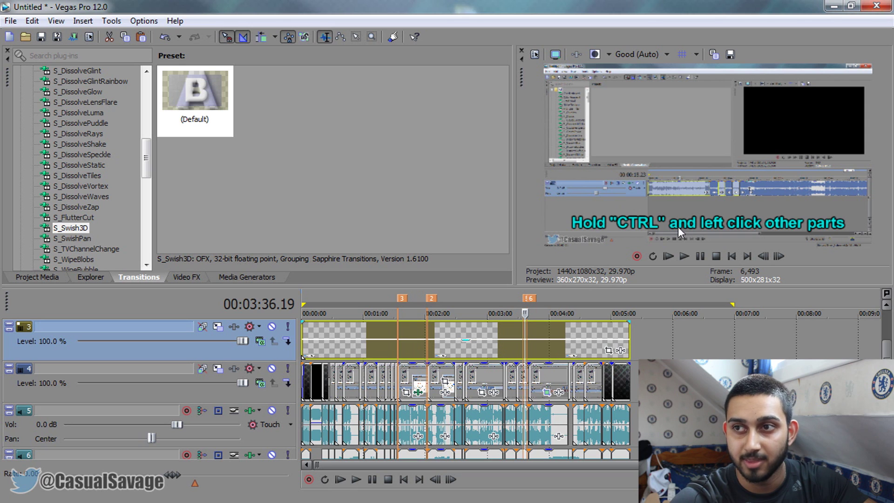
scroll(605, 337, up, 2)
scroll(516, 351, down, 3)
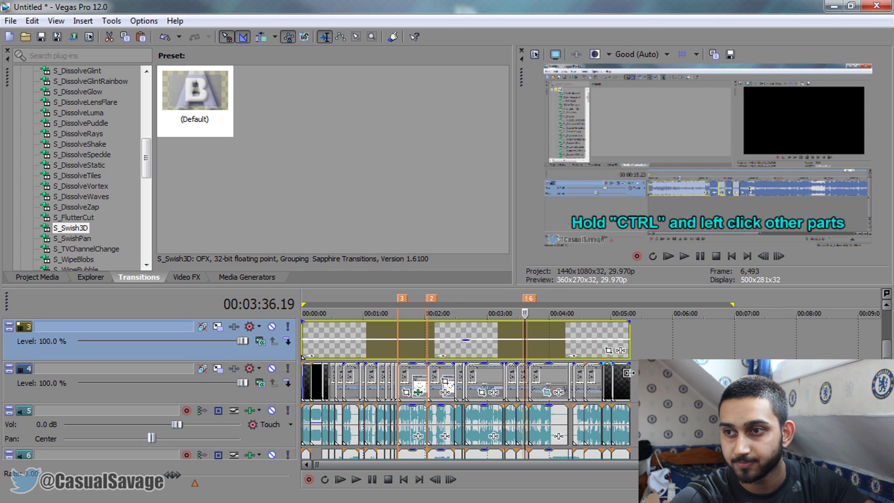
scroll(517, 350, down, 1)
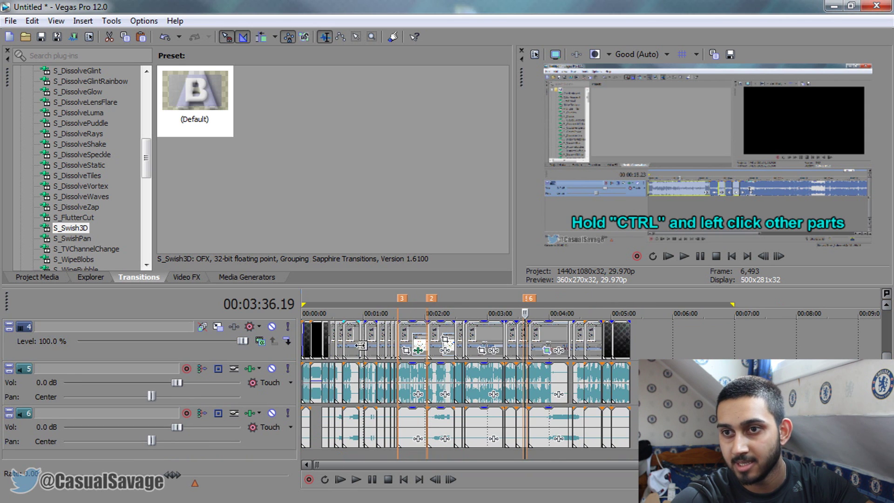
Play the end of the project past the closing logo clip, stop playback, and look over all tracks
click(389, 346)
scroll(554, 362, up, 4)
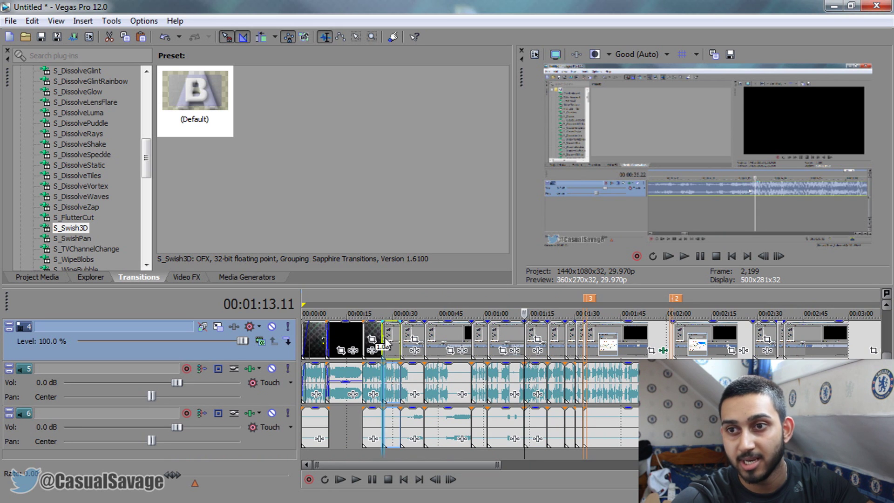
click(386, 344)
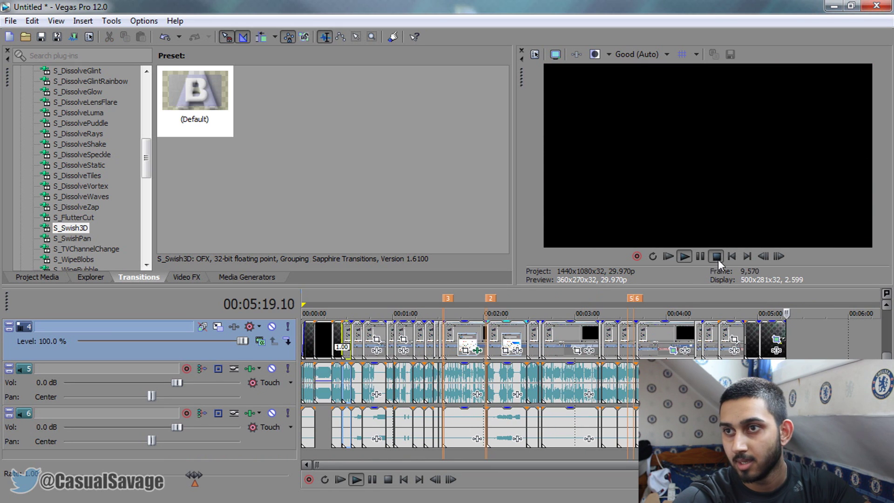
click(717, 257)
scroll(890, 320, up, 3)
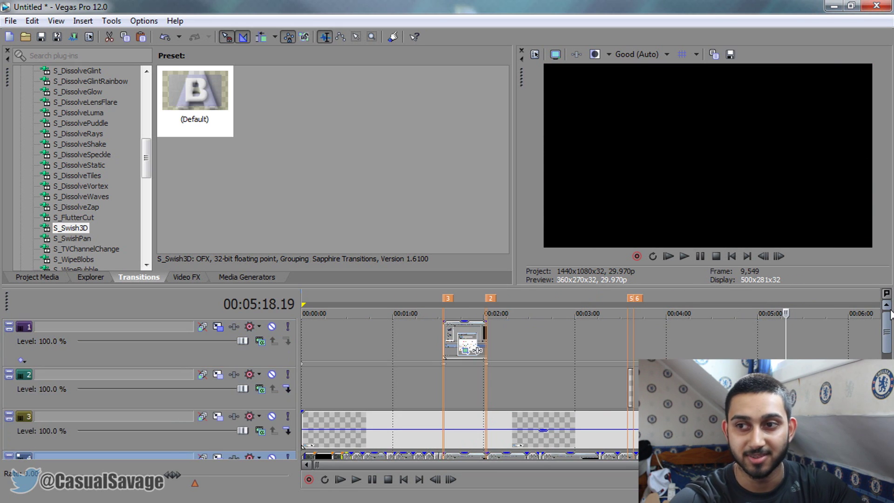
scroll(890, 324, down, 5)
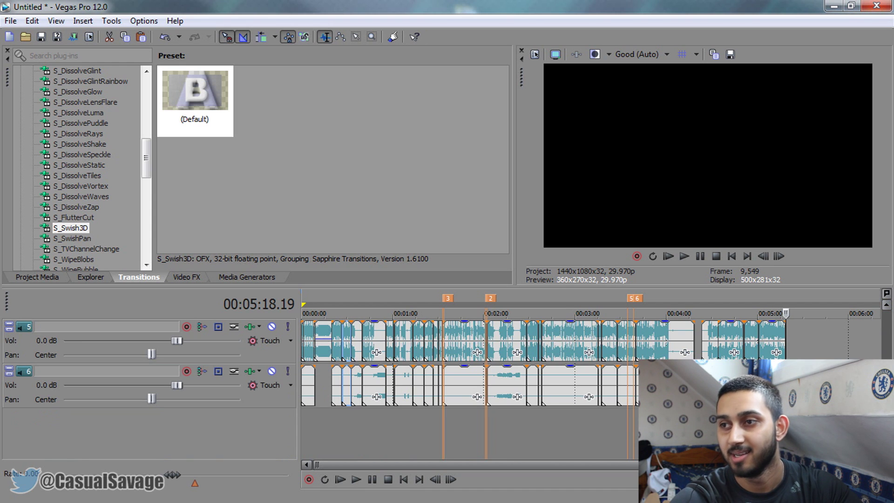
click(783, 344)
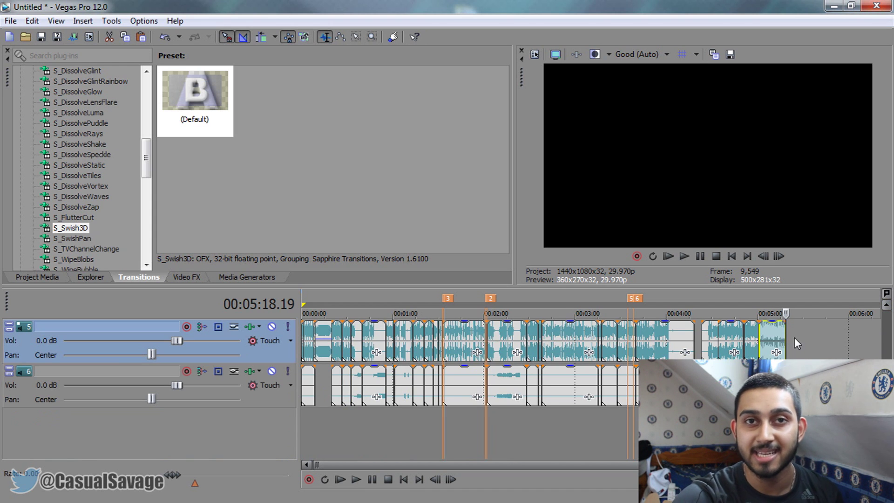
scroll(543, 383, up, 1)
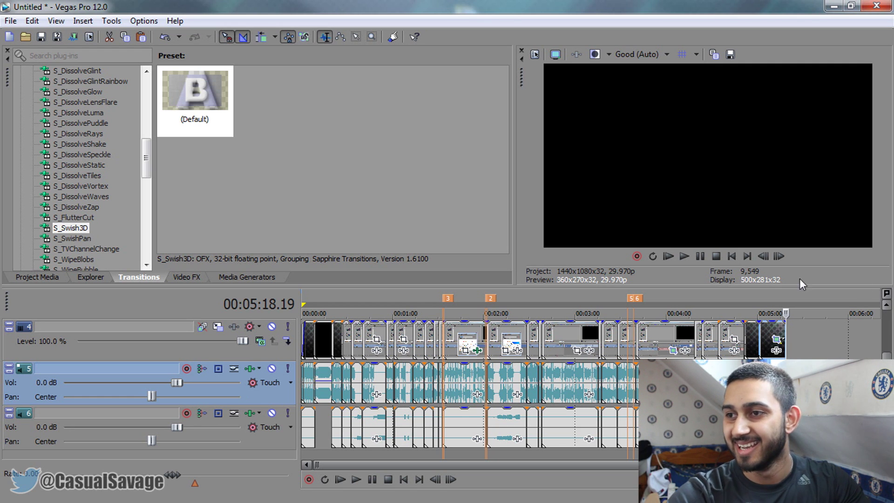
Add the "Thanks for watching" outro clip with its audio directly after the closing logo clip
scroll(829, 336, down, 2)
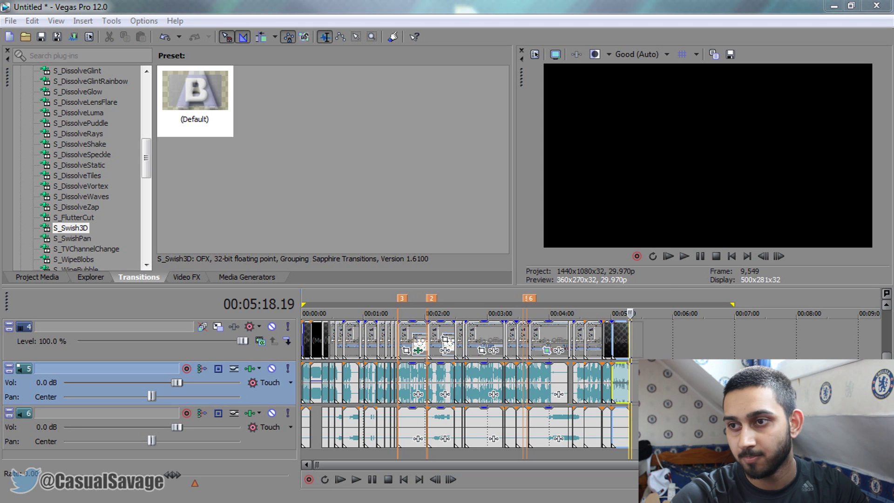
scroll(595, 382, up, 3)
click(595, 382)
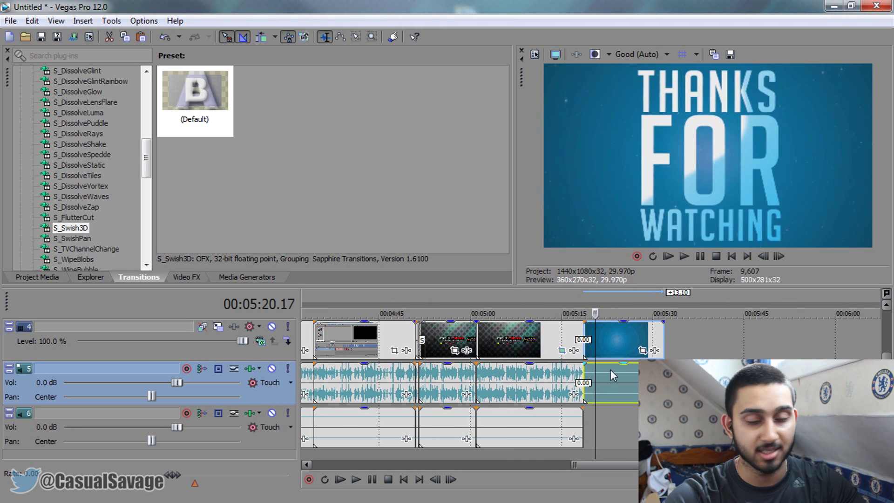
Place a marker at 5:20.01, where the outro's "Thanks for watching" title reaches full size
scroll(602, 350, up, 4)
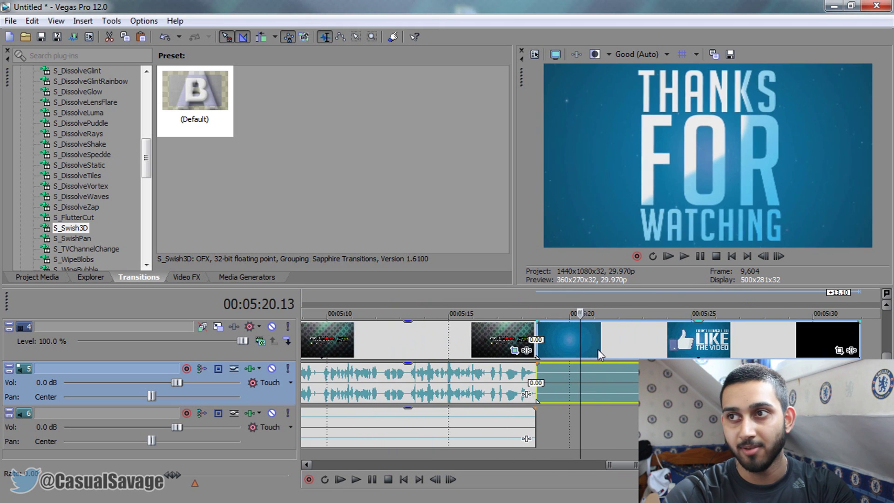
click(574, 340)
click(566, 340)
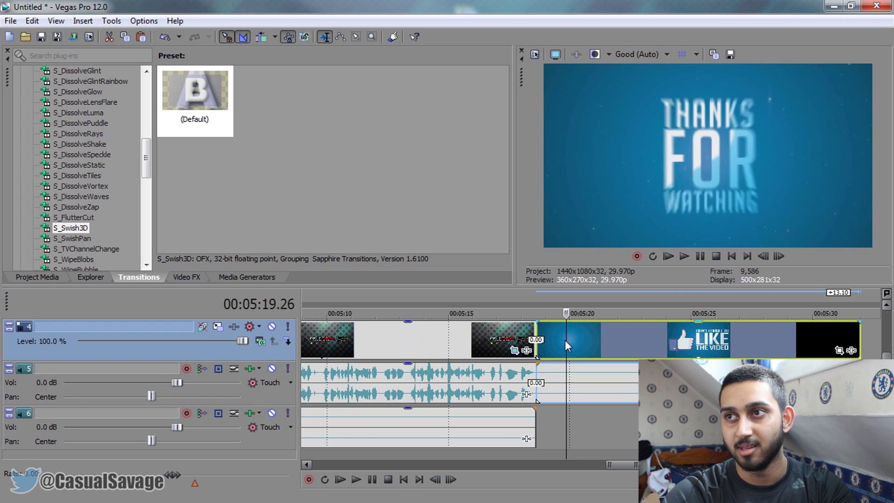
key(Right)
key(Right)
key(Right)
key(Right)
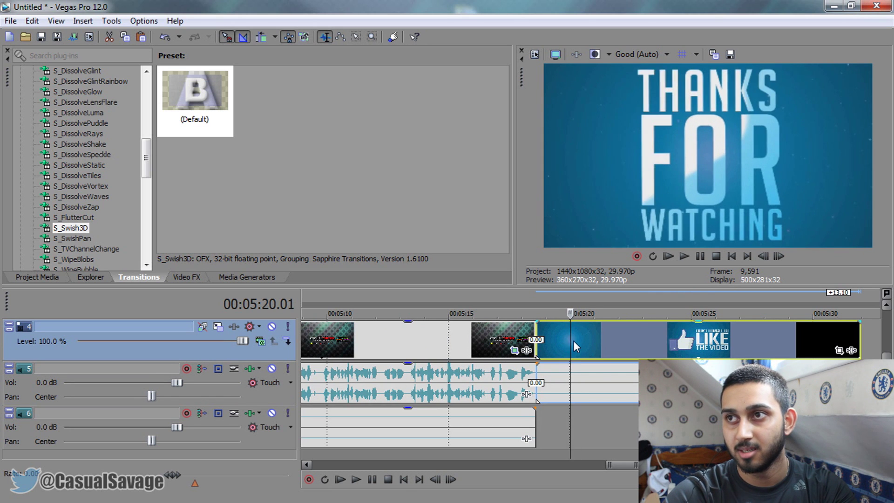
scroll(564, 337, down, 4)
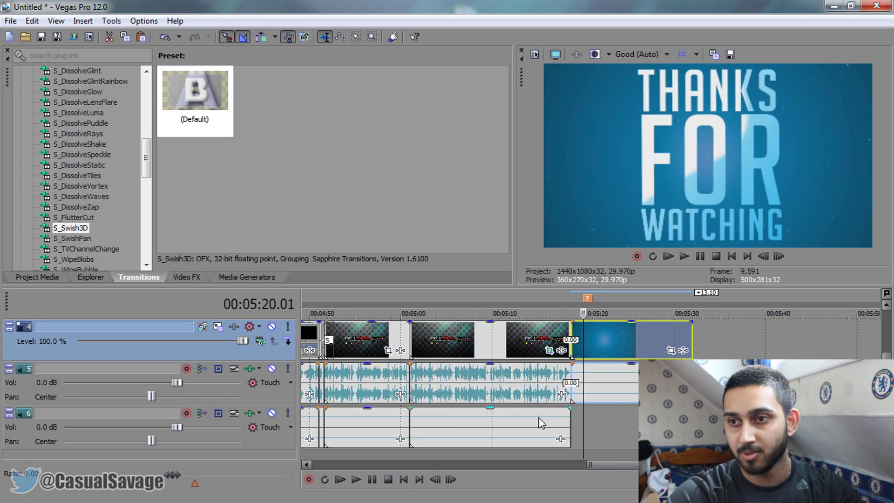
Delete the last three silent audio pieces on the lower audio track, from about 4:30 to the outro clip
click(539, 419)
scroll(499, 434, down, 3)
shift+click(507, 431)
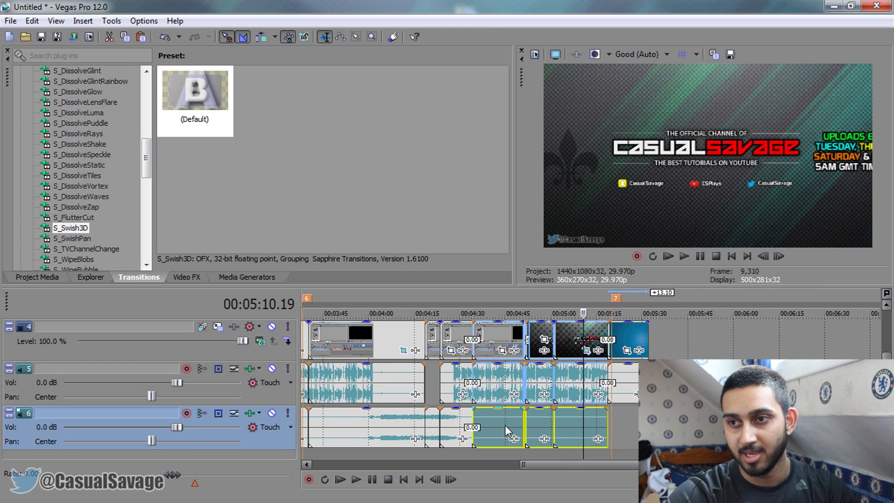
key(Delete)
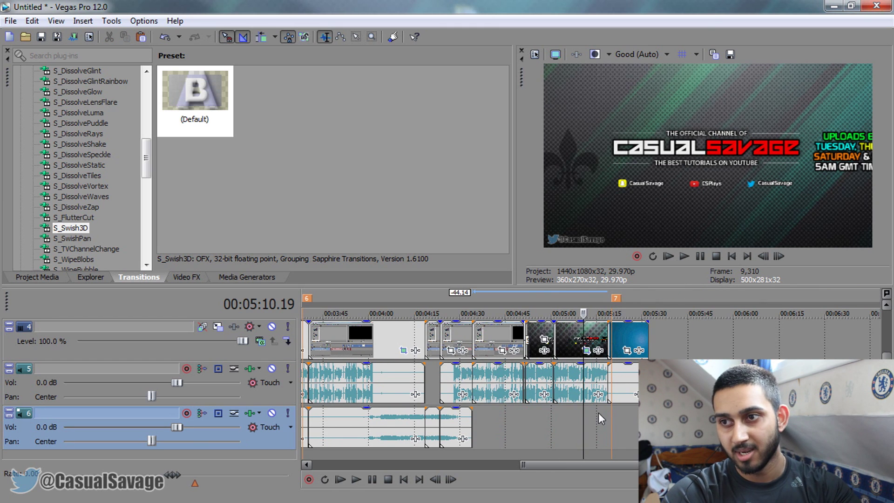
Place the music clip on the lower audio track so that its loud section starts at the 5:20.01 marker
click(614, 418)
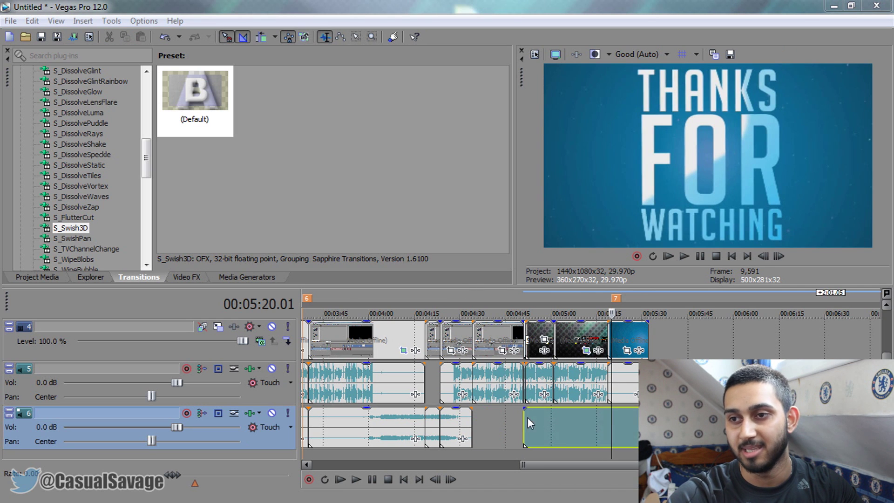
key(ctrl+z)
scroll(559, 424, down, 2)
drag(584, 427, 606, 426)
click(626, 433)
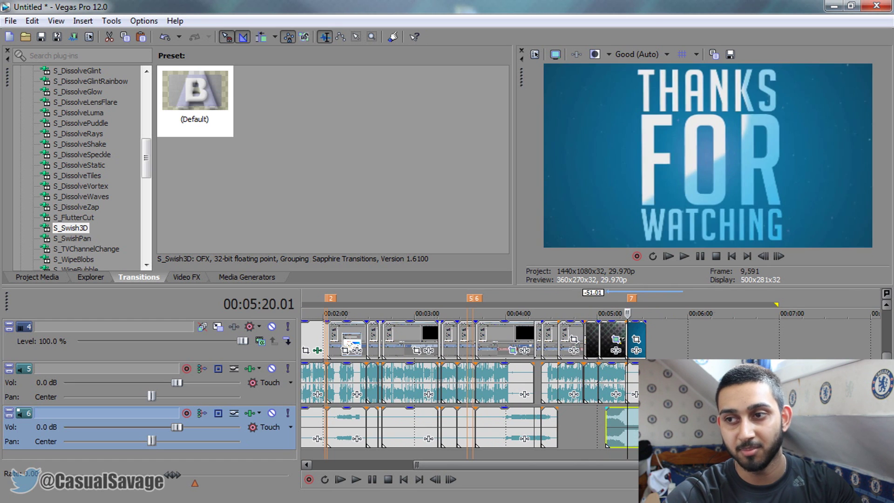
scroll(619, 428, up, 8)
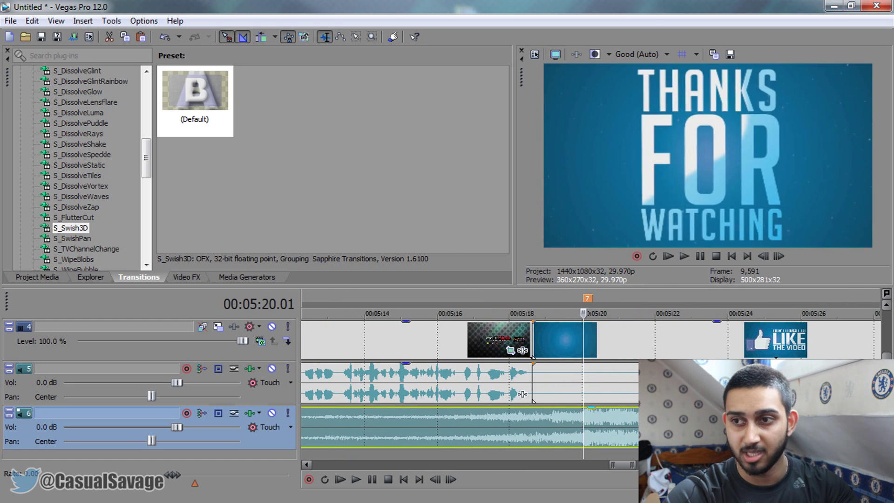
Fade the music in up to the 5:20.01 marker, and trim its end to the outro clip's end with a short fade-out
scroll(633, 429, up, 3)
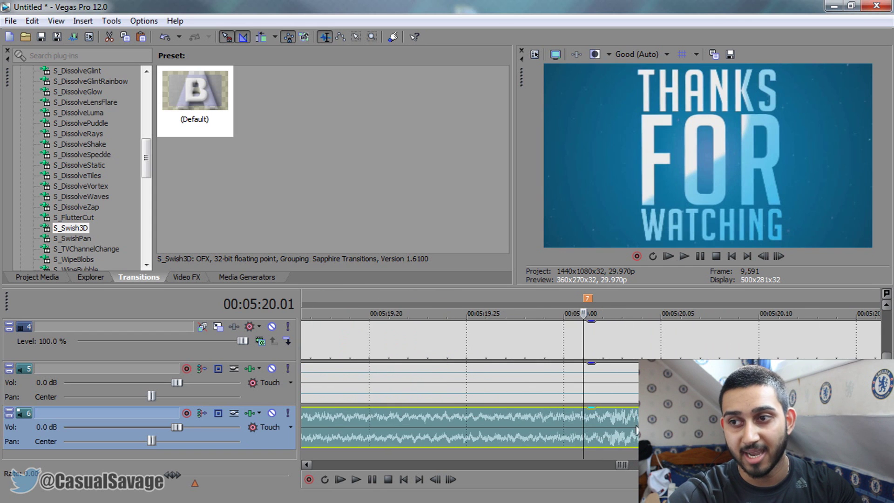
scroll(634, 428, down, 6)
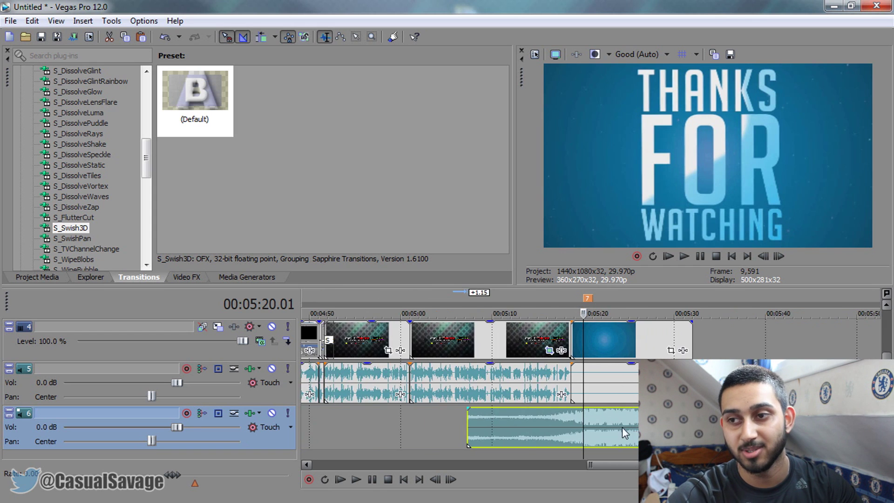
drag(525, 410, 585, 410)
drag(778, 424, 627, 412)
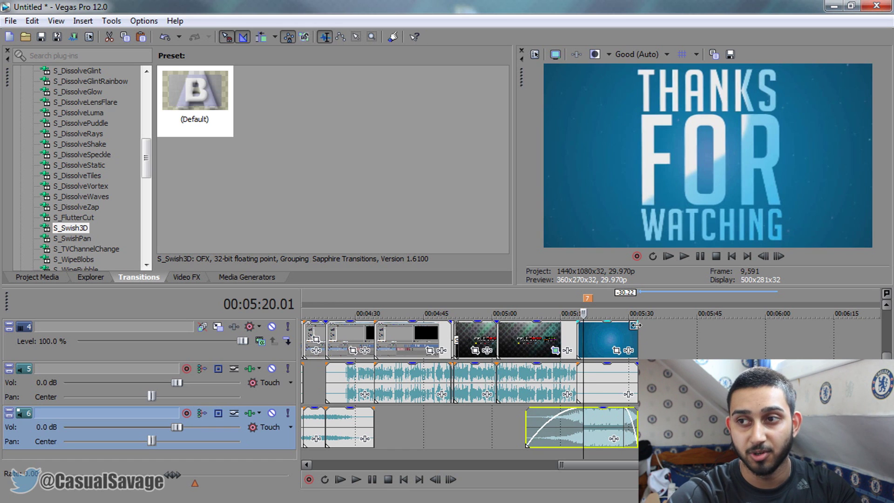
Fade out the end of the outro video clip with an offset of 00:00:03.09 and disable its resampling
drag(634, 325, 628, 324)
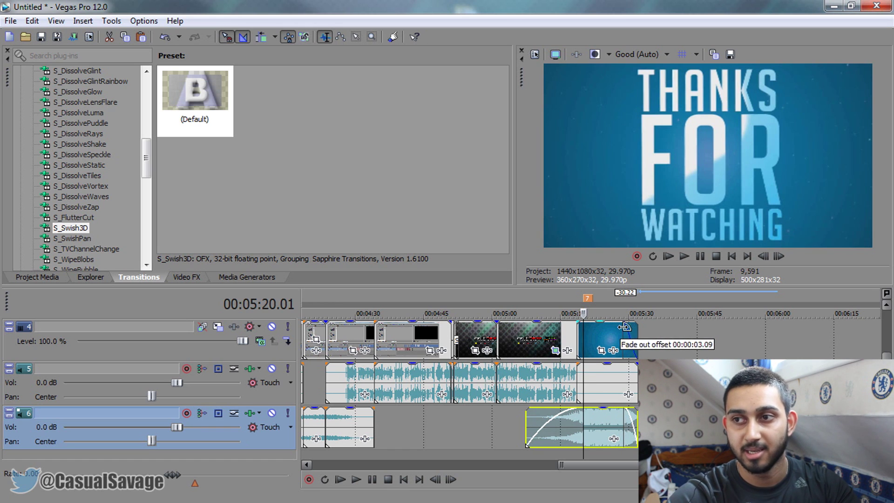
right_click(593, 340)
click(615, 494)
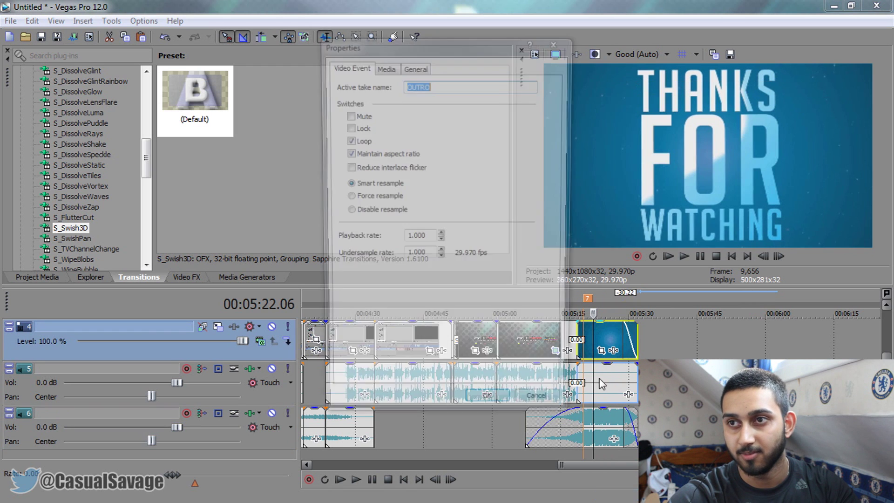
click(361, 212)
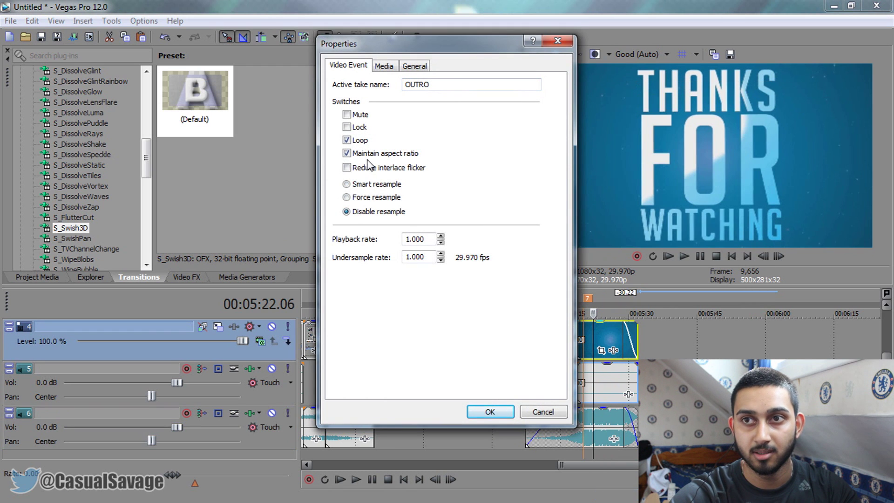
click(490, 411)
Disable resampling for the intro video clip at the start of the timeline
scroll(317, 332, down, 5)
right_click(318, 332)
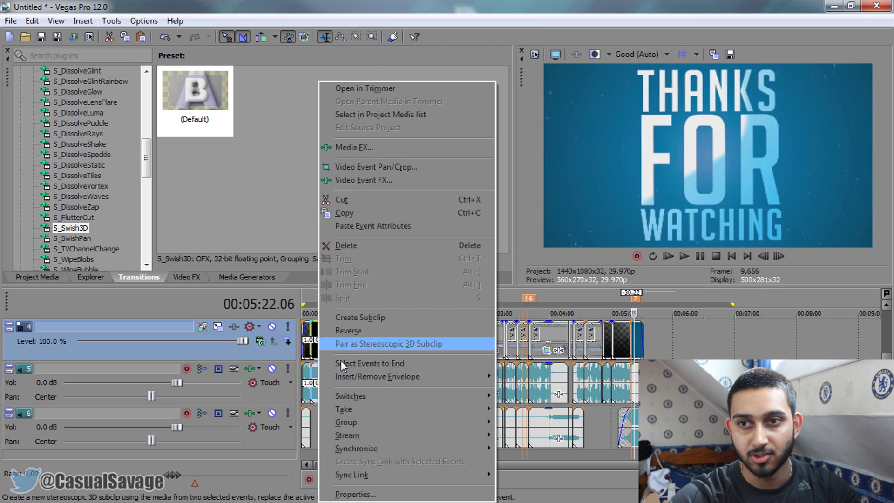
click(382, 493)
click(359, 211)
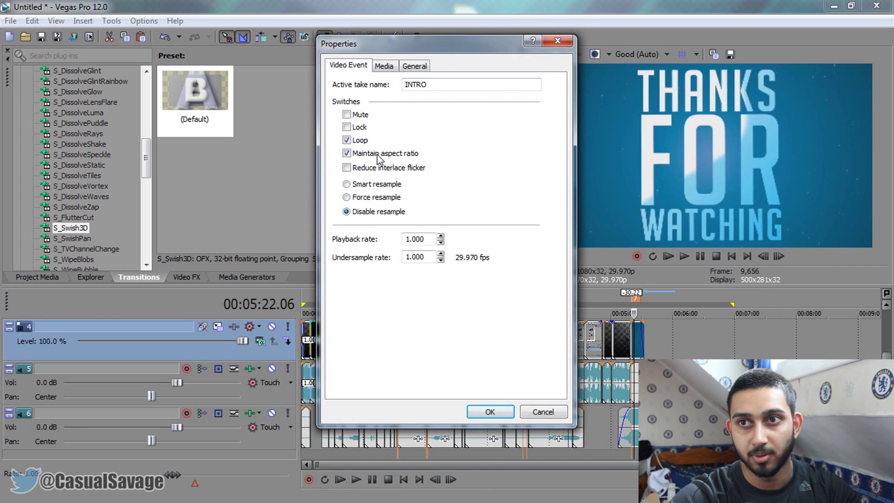
click(490, 411)
Play the ending from about 5:07 into the "Thanks for watching" title to check the music timing
click(619, 385)
key(space)
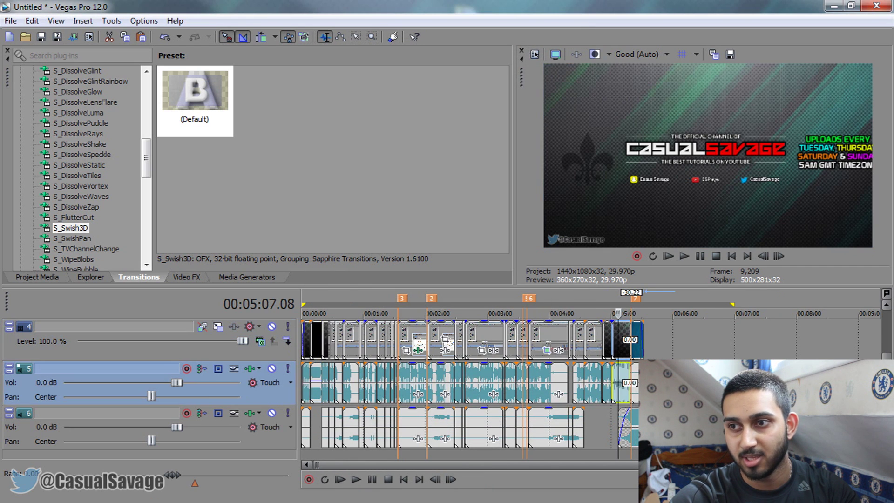
scroll(626, 386, up, 5)
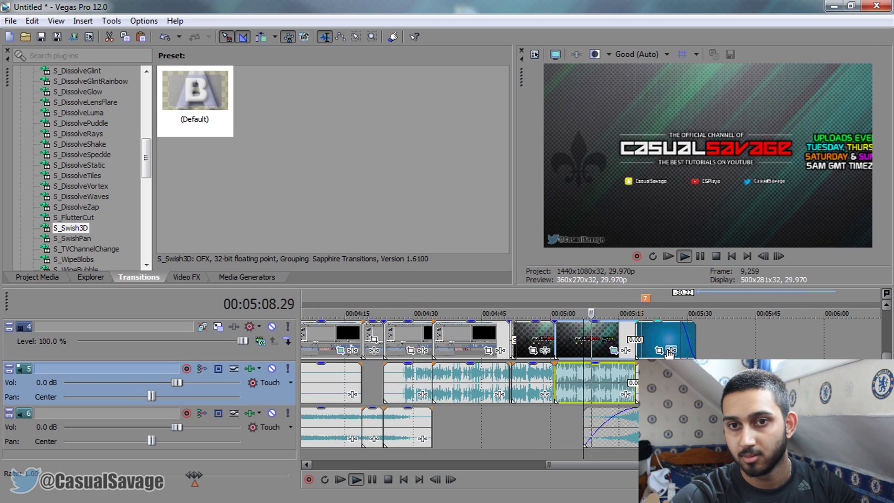
key(ctrl+s)
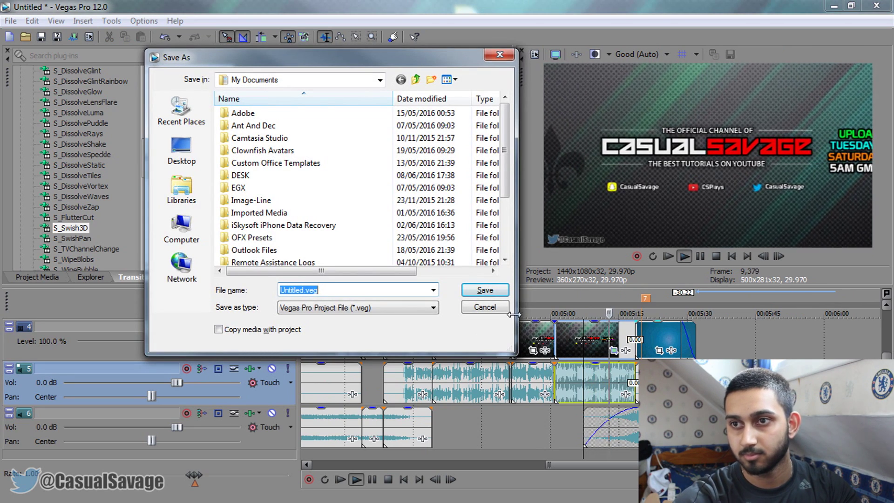
key(Escape)
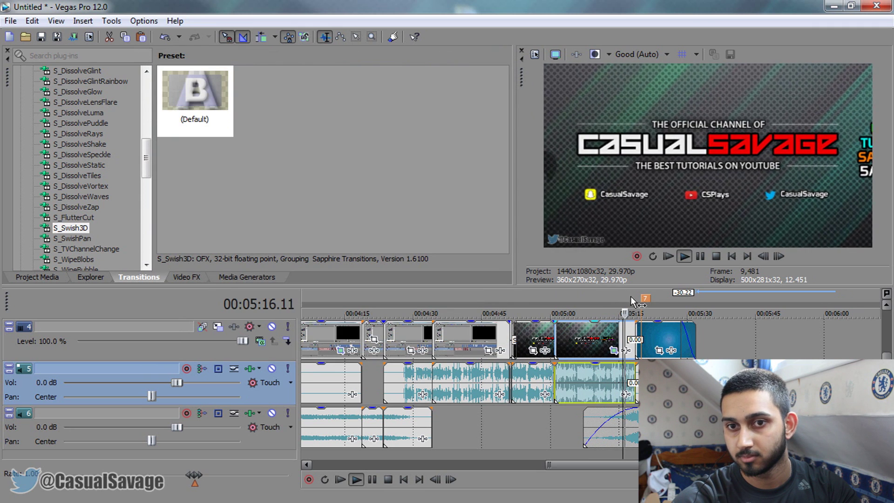
scroll(698, 343, up, 3)
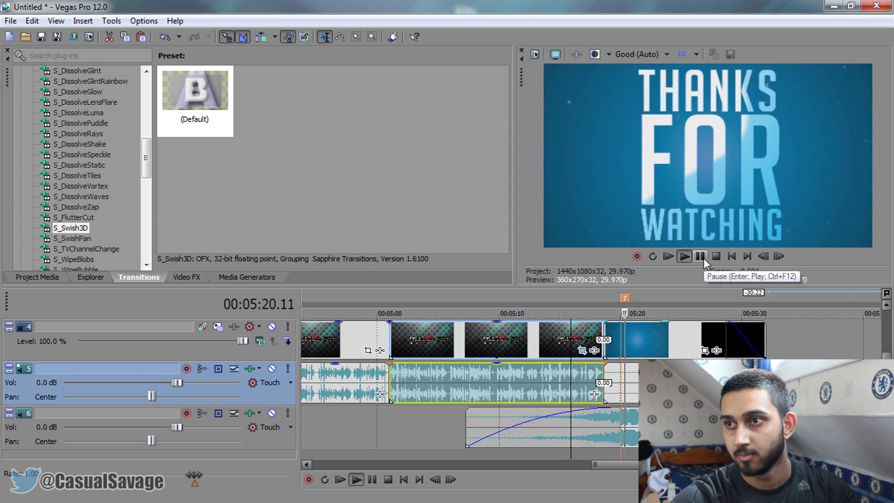
click(703, 257)
Save the project as "Muffle Audio" in the "Muffle Audio in SV" folder on the Desktop
scroll(466, 365, down, 6)
key(ctrl+s)
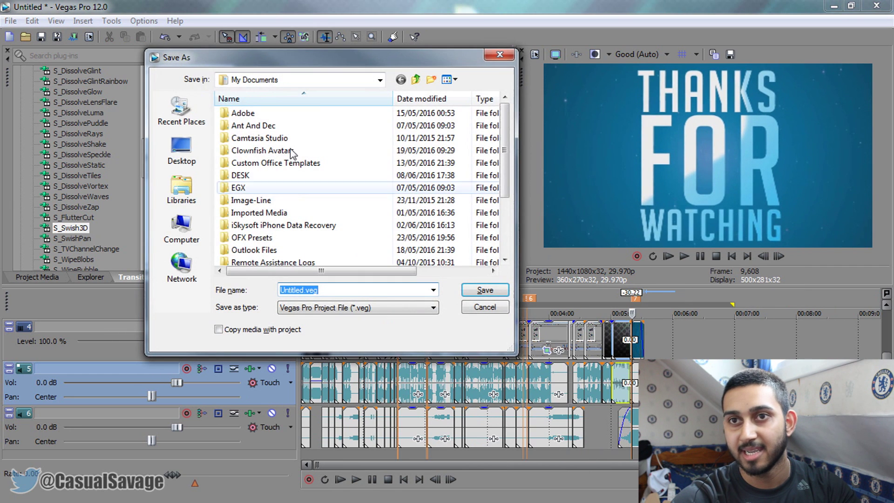
click(182, 149)
drag(505, 135, 507, 236)
scroll(505, 223, up, 2)
double_click(321, 157)
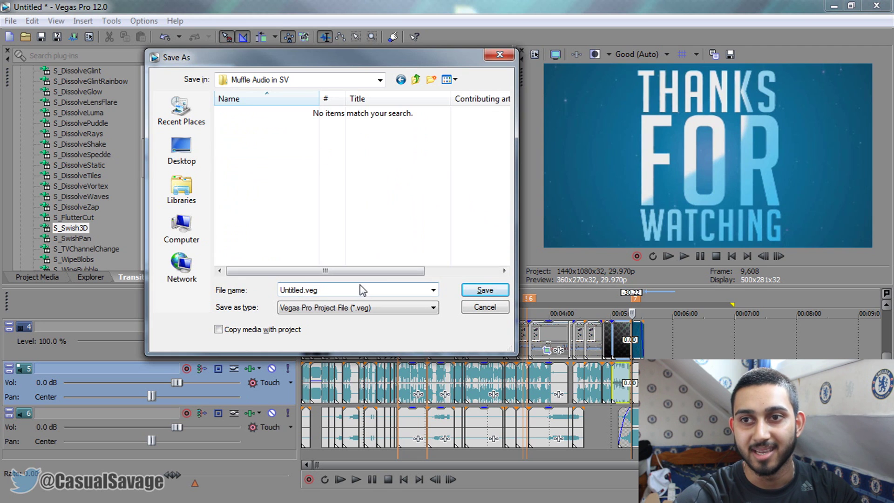
text(Muffle Aui)
key(Return)
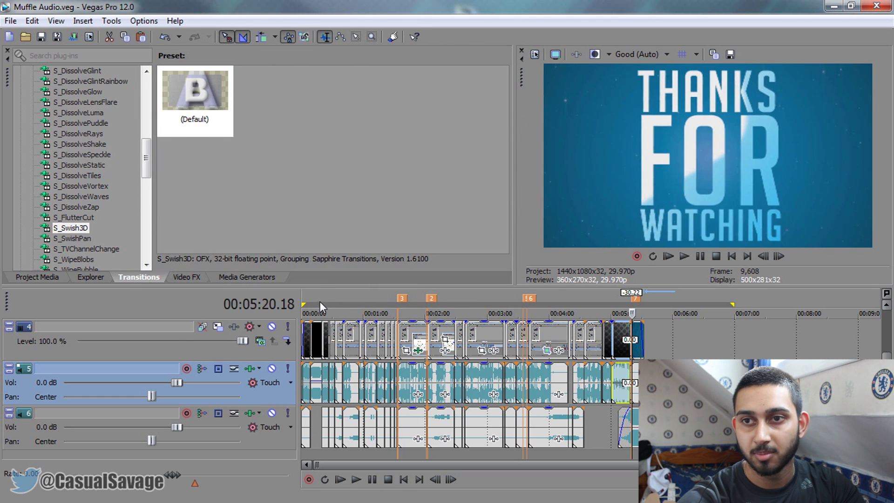
Set the loop region from the project start to the outro's end, and set the preview quality to Best (Full)
key(ctrl+Home)
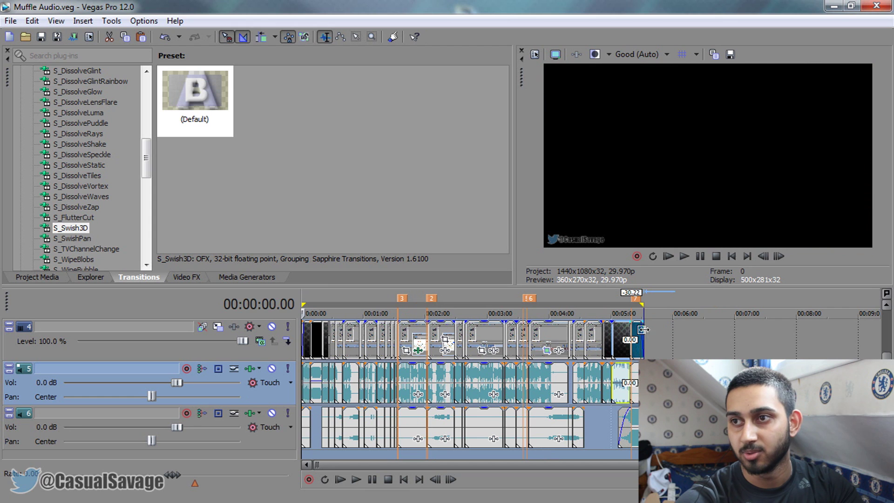
click(637, 54)
mouse_move(647, 110)
click(703, 111)
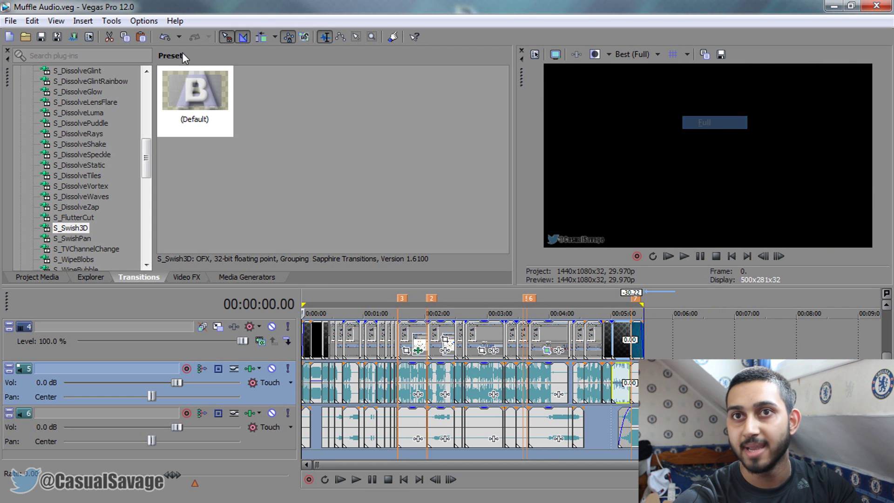
Render Muffle Audio.wmv to the Desktop with the YouTube Render 1080-30fps Video template, and move the file near the "Muffle Audio in SV" folder
click(15, 20)
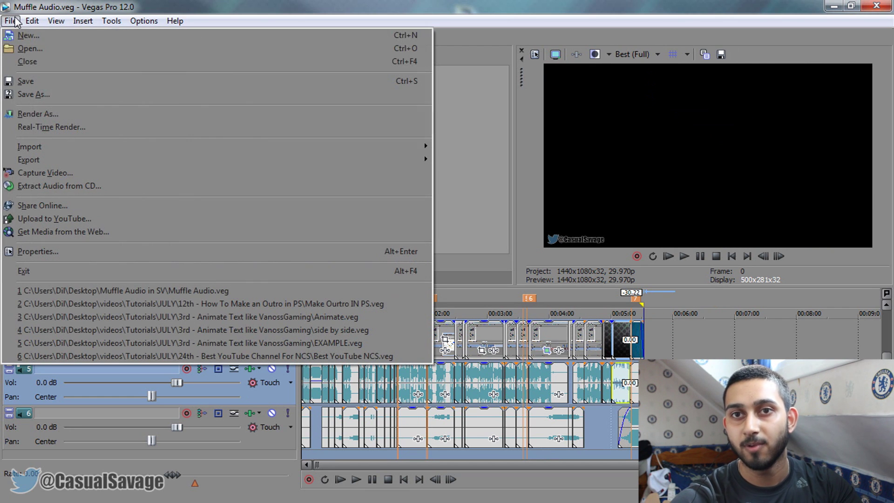
click(58, 112)
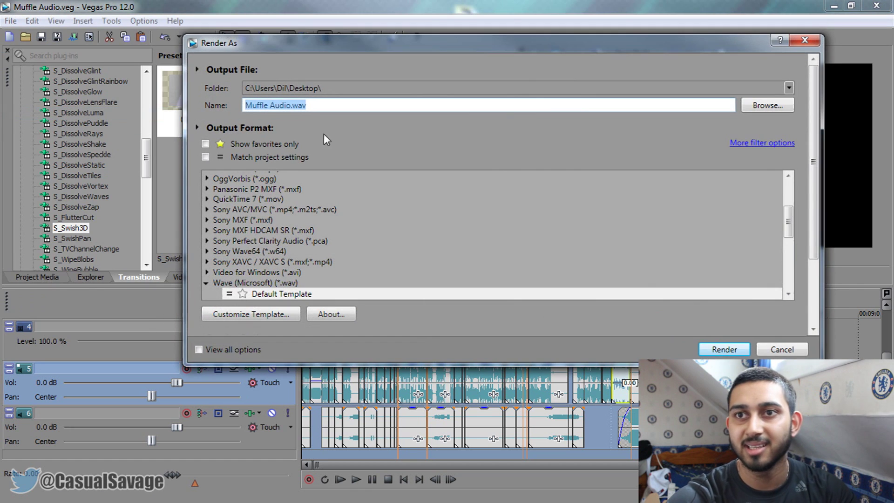
click(206, 283)
scroll(210, 283, down, 1)
click(207, 284)
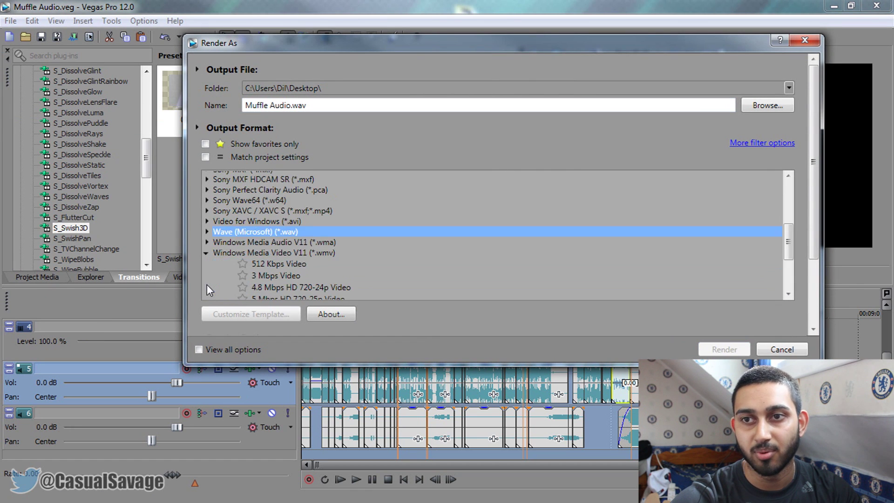
click(254, 283)
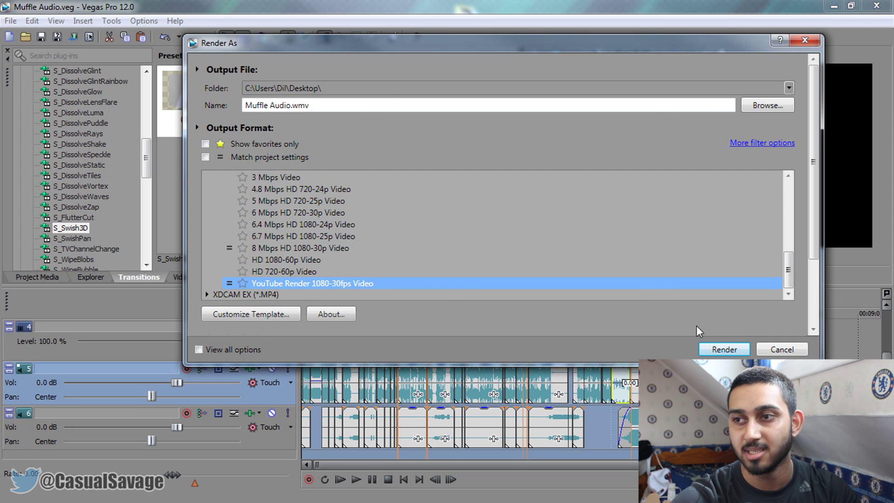
click(724, 349)
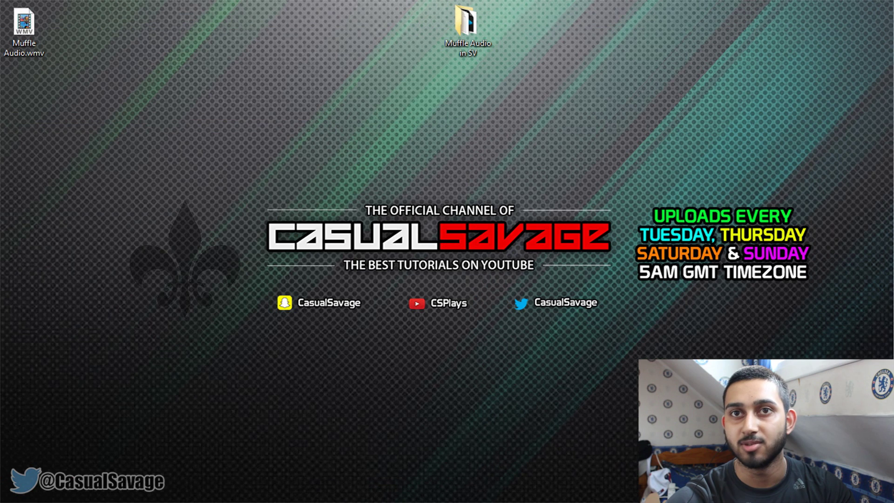
drag(44, 35, 370, 74)
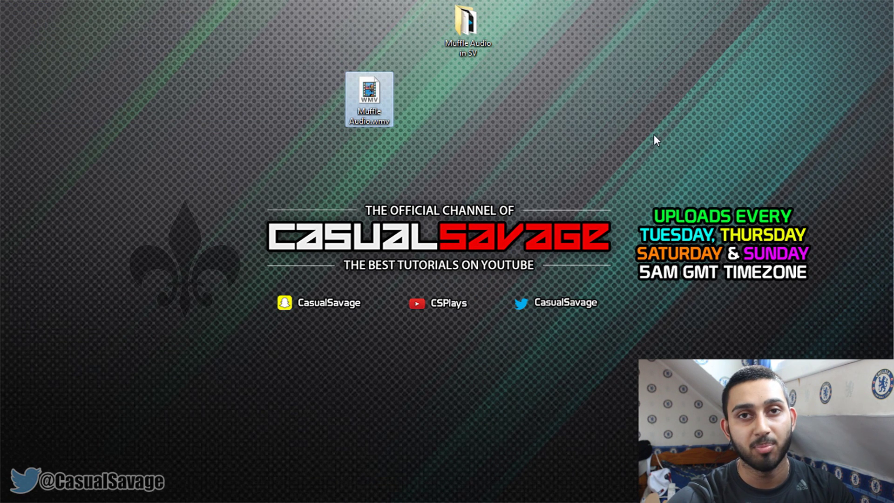